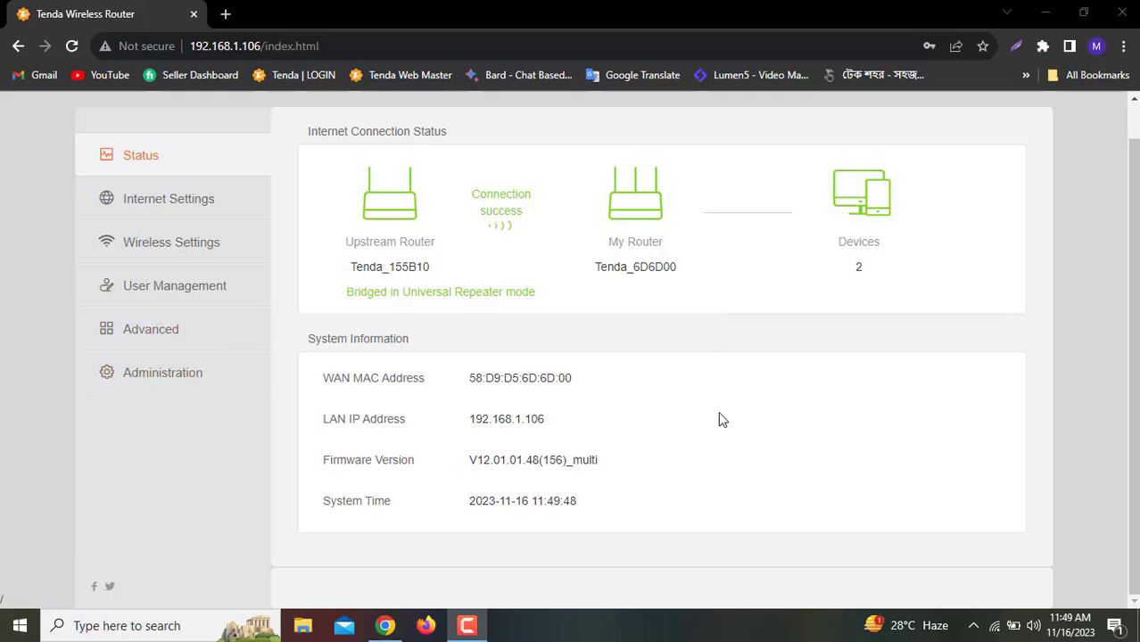
Bring up the Administration page's Device Management section with its reboot and factory reset options
{"action": "left_click", "coordinate": [204, 373]}
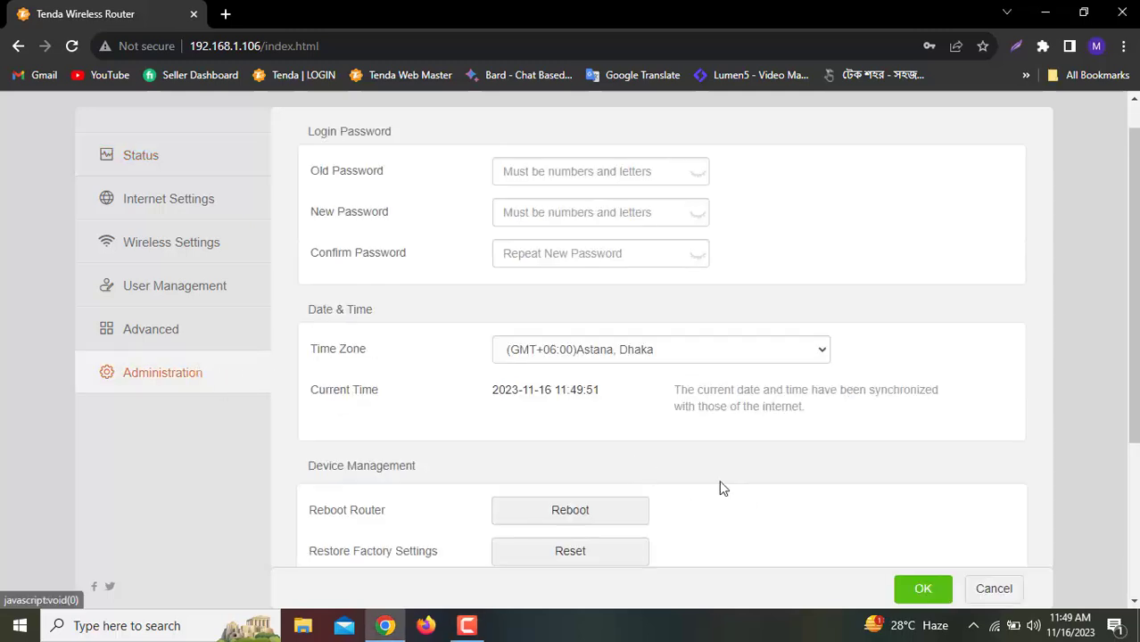
{"action": "scroll", "coordinate": [664, 444], "scroll_direction": "down", "scroll_amount": 3}
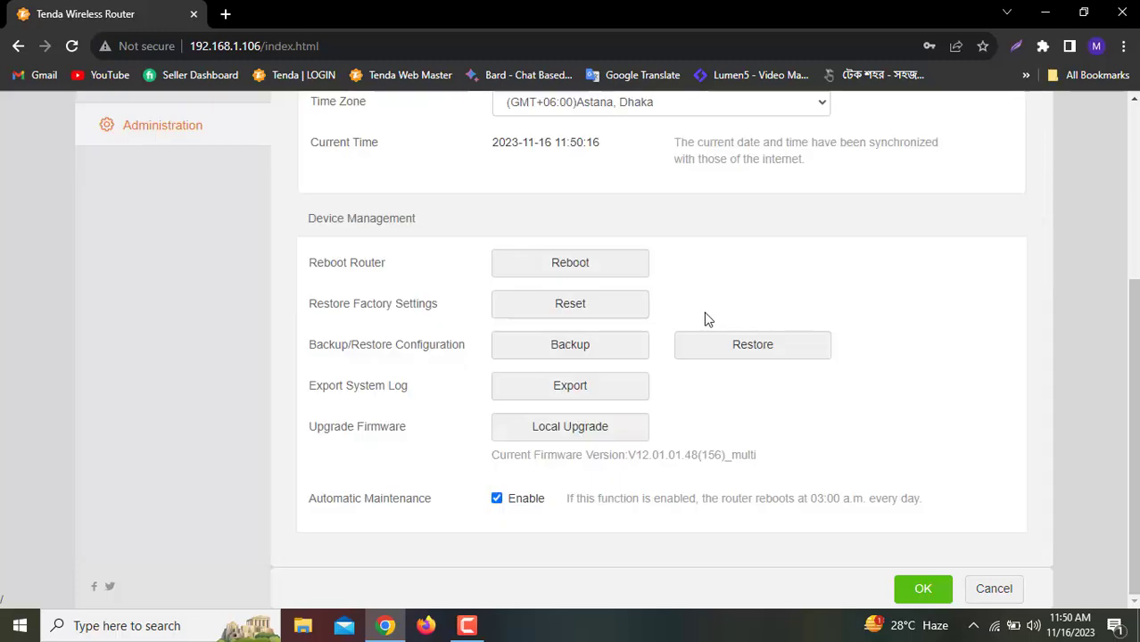
Restore the router to factory settings, confirming that all current settings will be cleared
{"action": "left_click", "coordinate": [605, 314]}
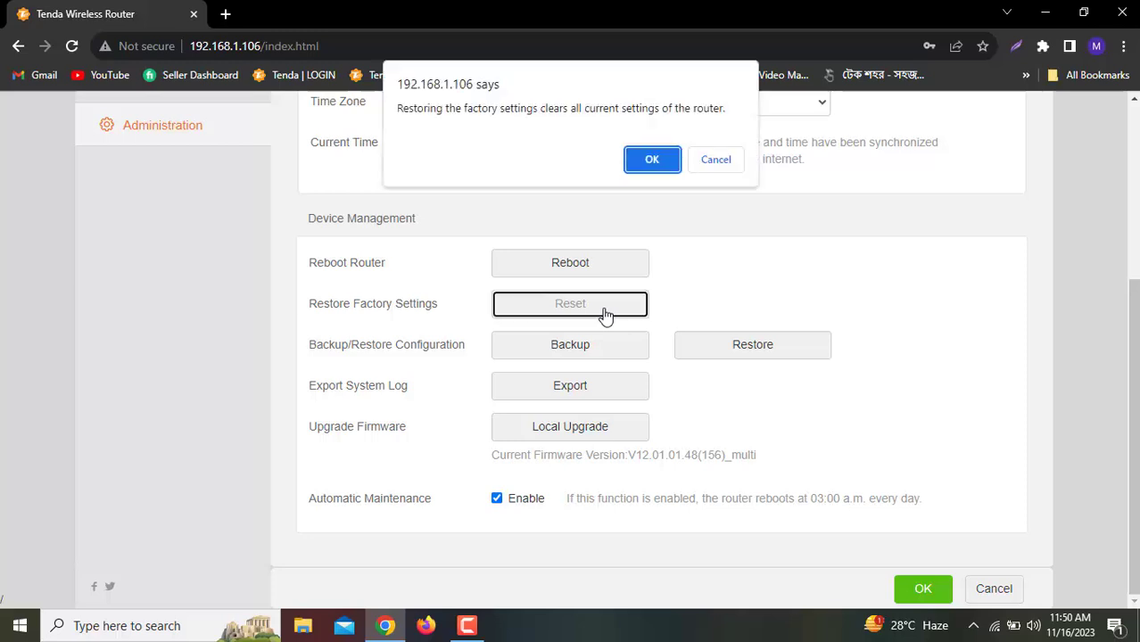
{"action": "left_click", "coordinate": [651, 159]}
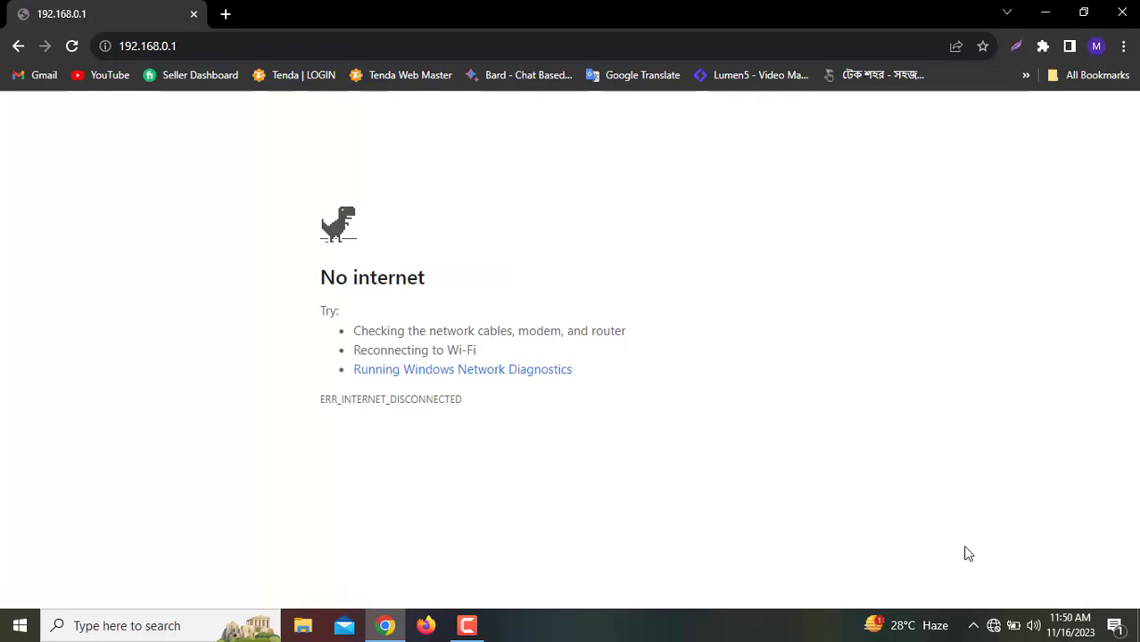
Join the open Tenda_6D6D00 Wi-Fi with Connect automatically ticked, then return to the 192.168.0.1 tab
{"action": "left_click", "coordinate": [995, 625]}
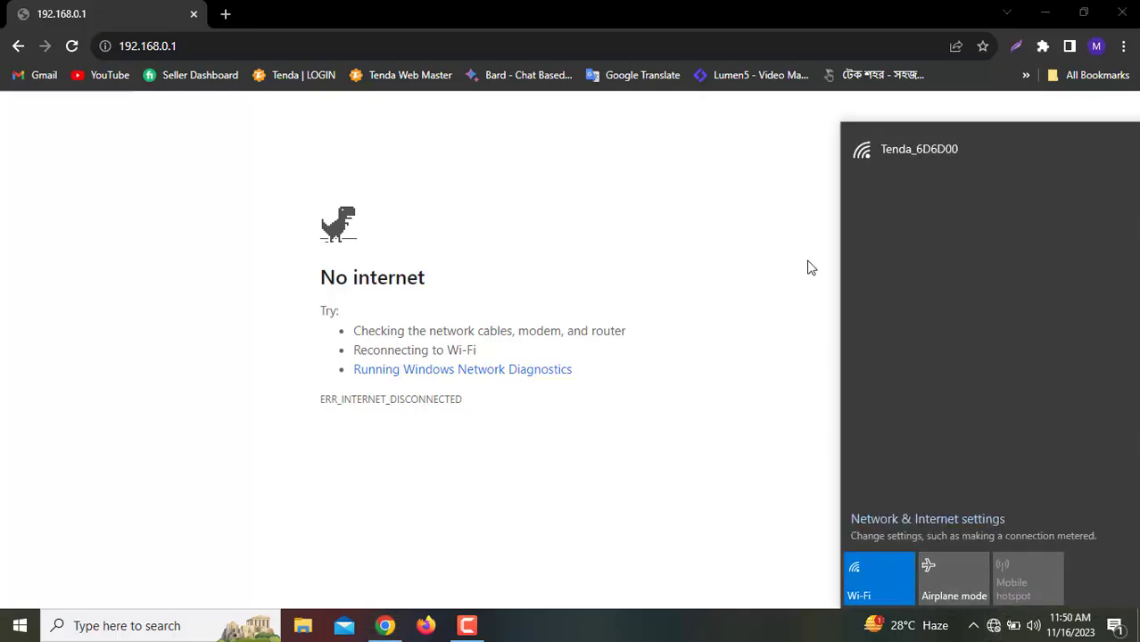
{"action": "left_click", "coordinate": [917, 163]}
{"action": "left_click", "coordinate": [930, 232]}
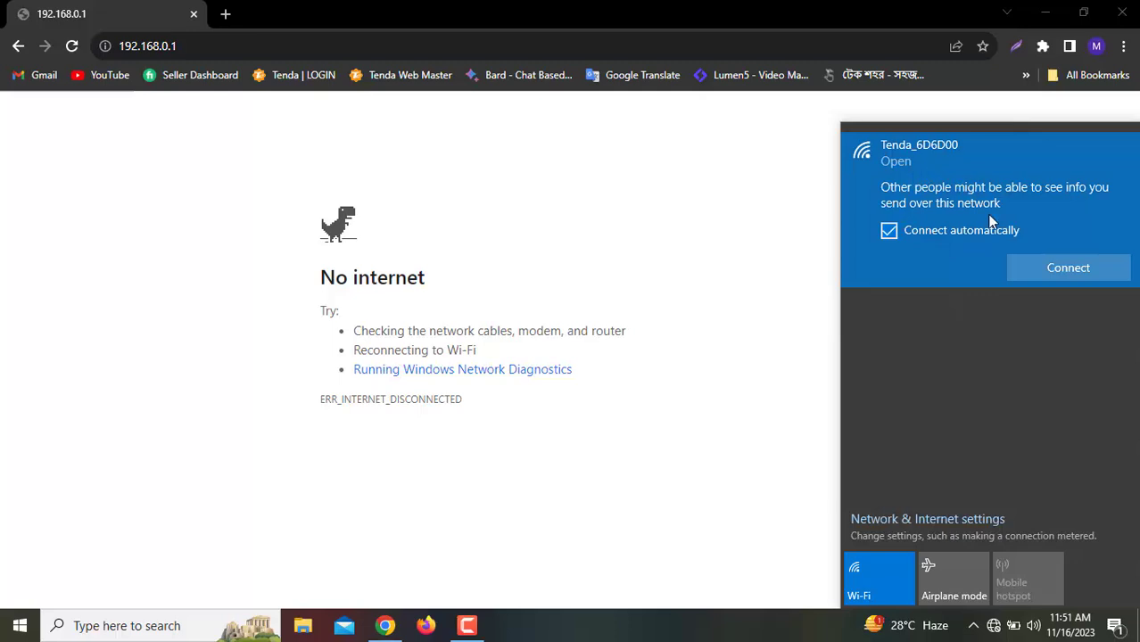
{"action": "left_click", "coordinate": [1055, 270]}
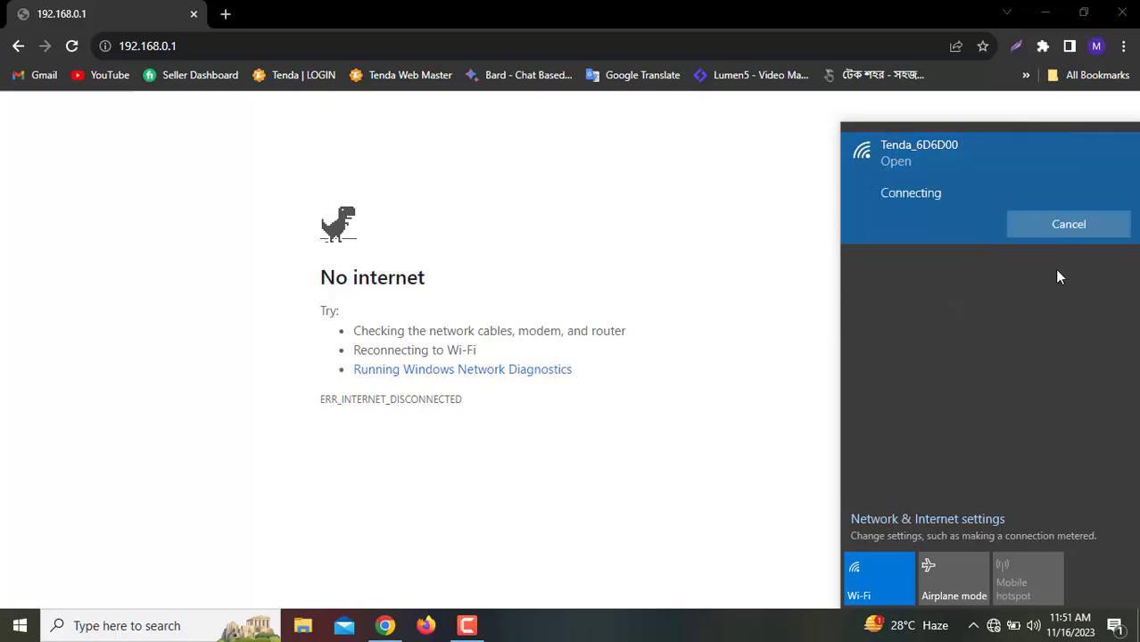
{"action": "left_click", "coordinate": [699, 241]}
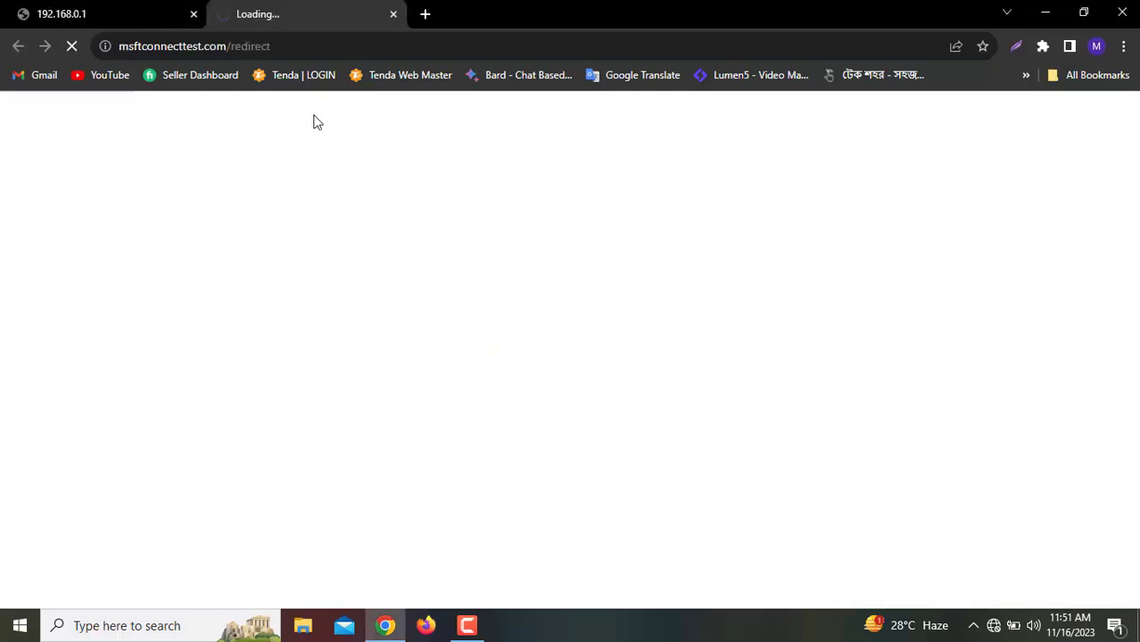
{"action": "left_click", "coordinate": [99, 7]}
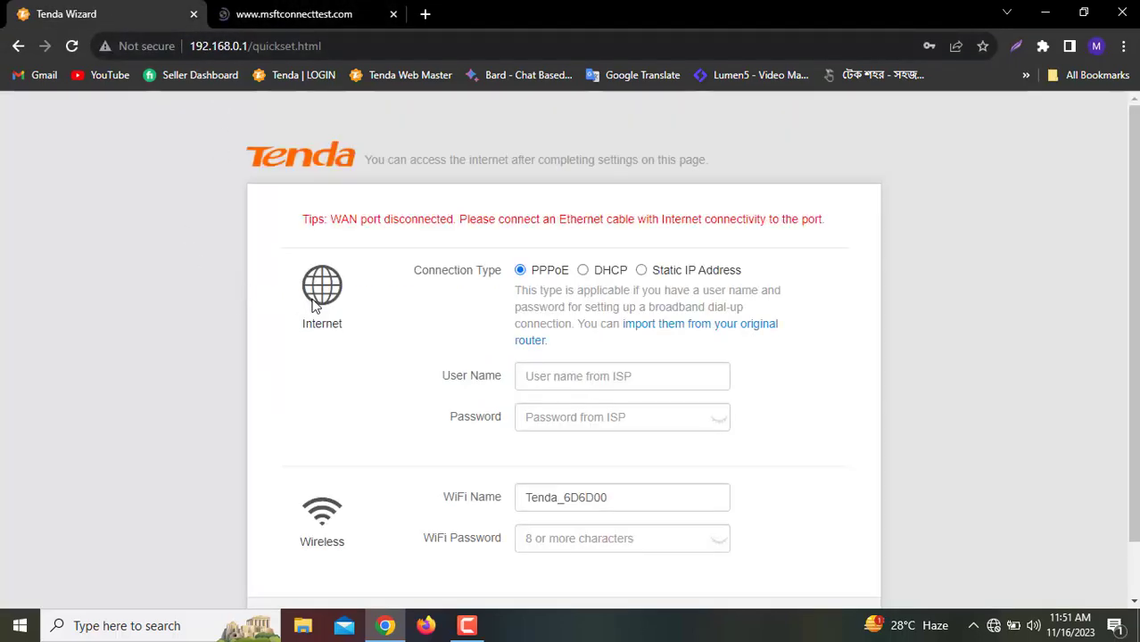
{"action": "left_click", "coordinate": [993, 625]}
{"action": "left_click", "coordinate": [539, 442]}
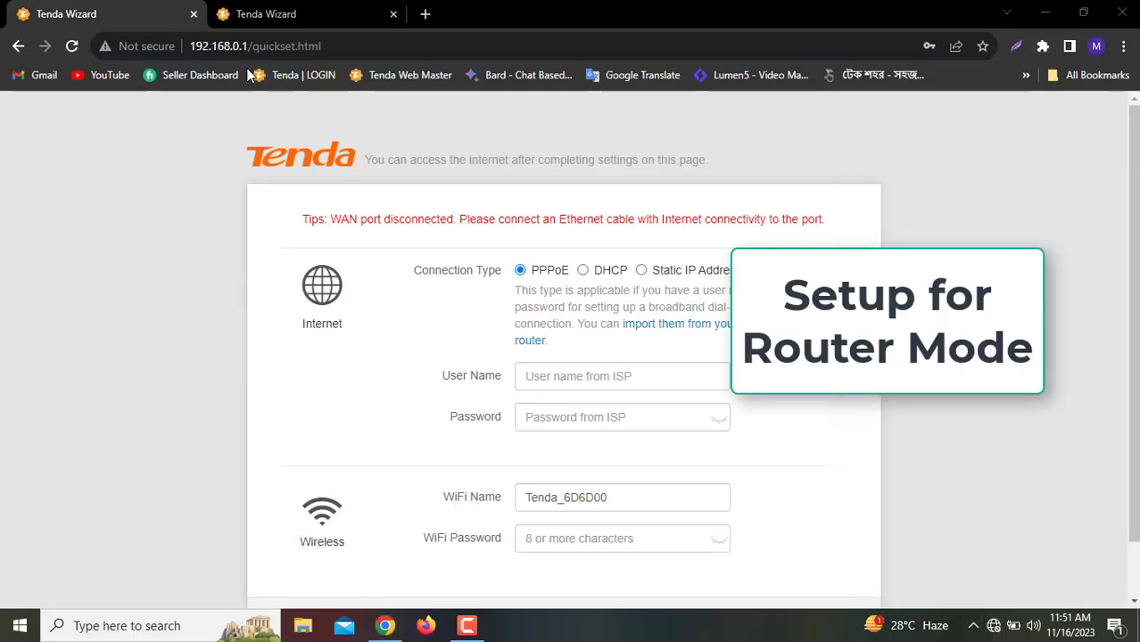
{"action": "left_click", "coordinate": [351, 46]}
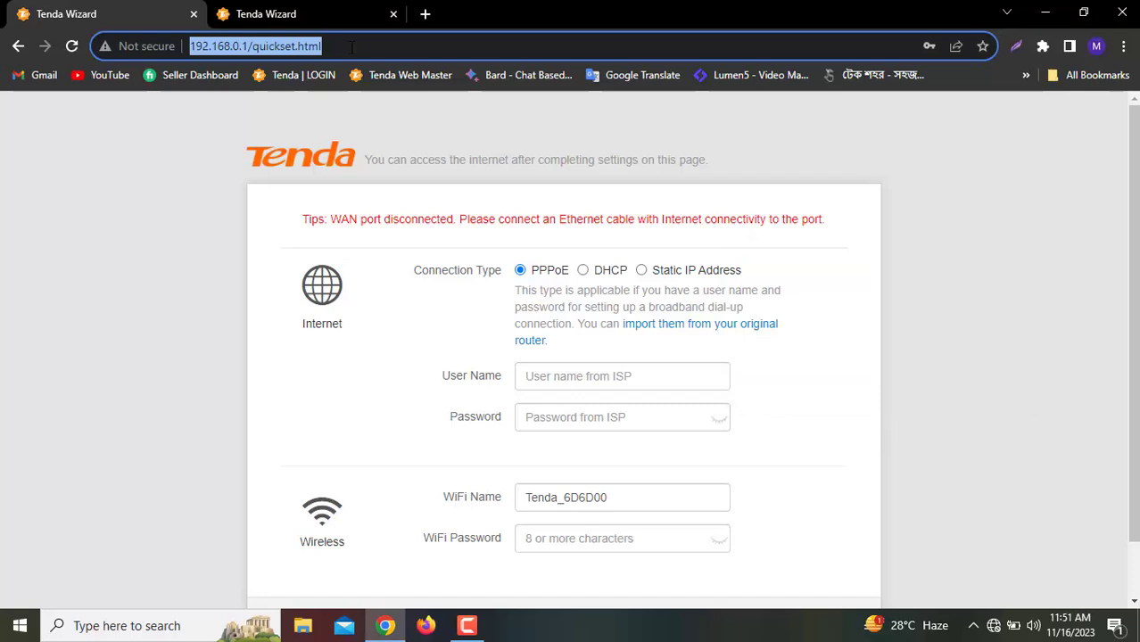
{"action": "type", "text": "192"}
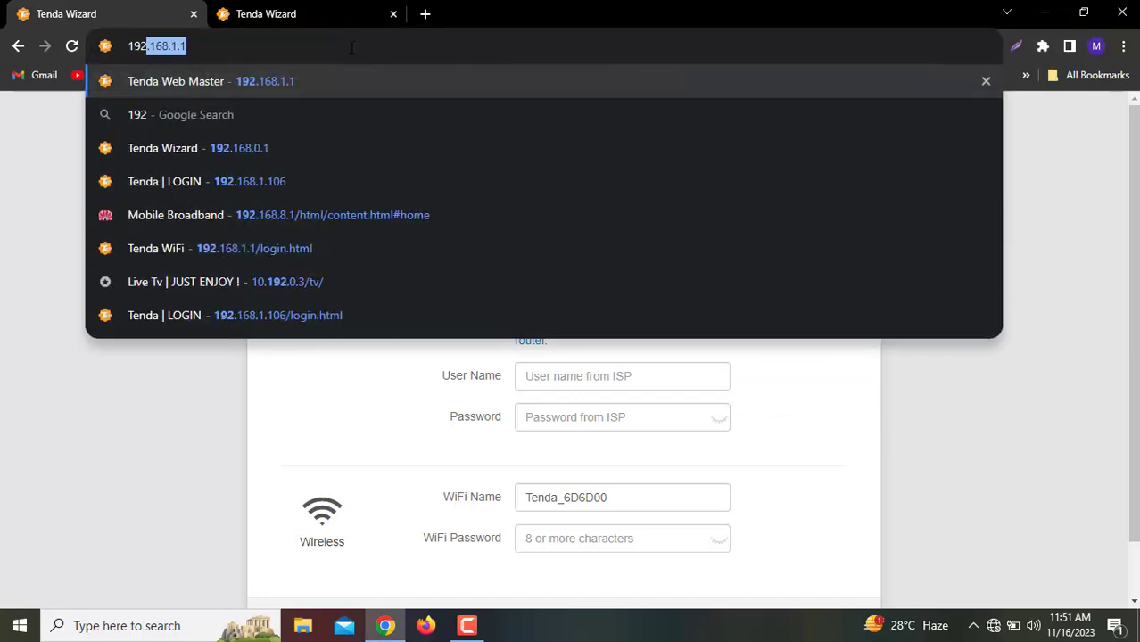
{"action": "type", "text": "."}
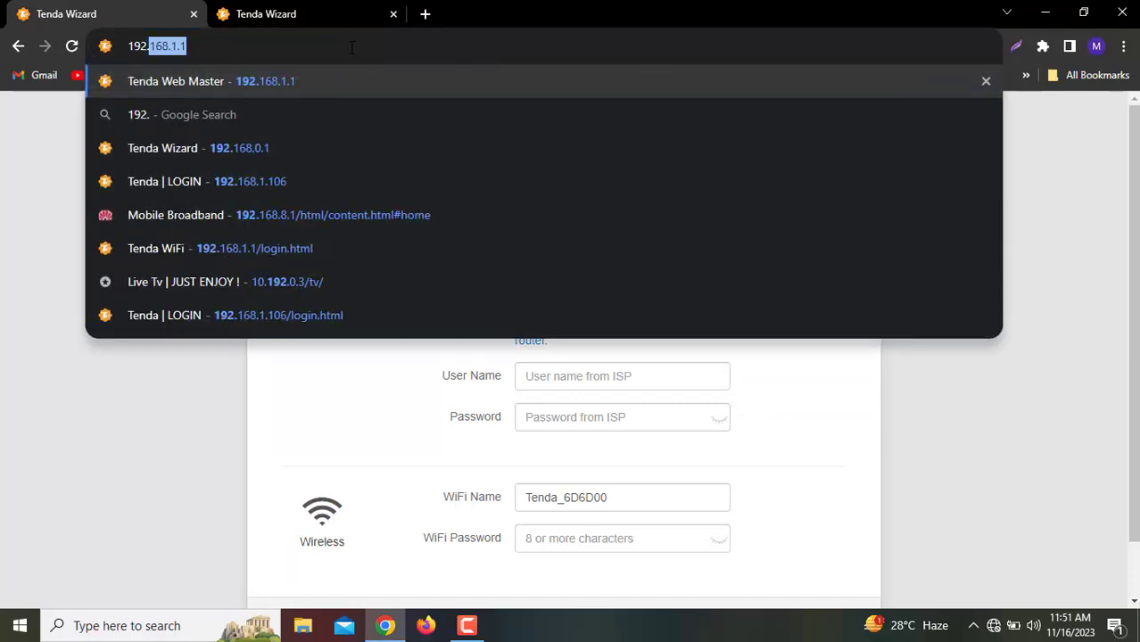
{"action": "type", "text": "168."}
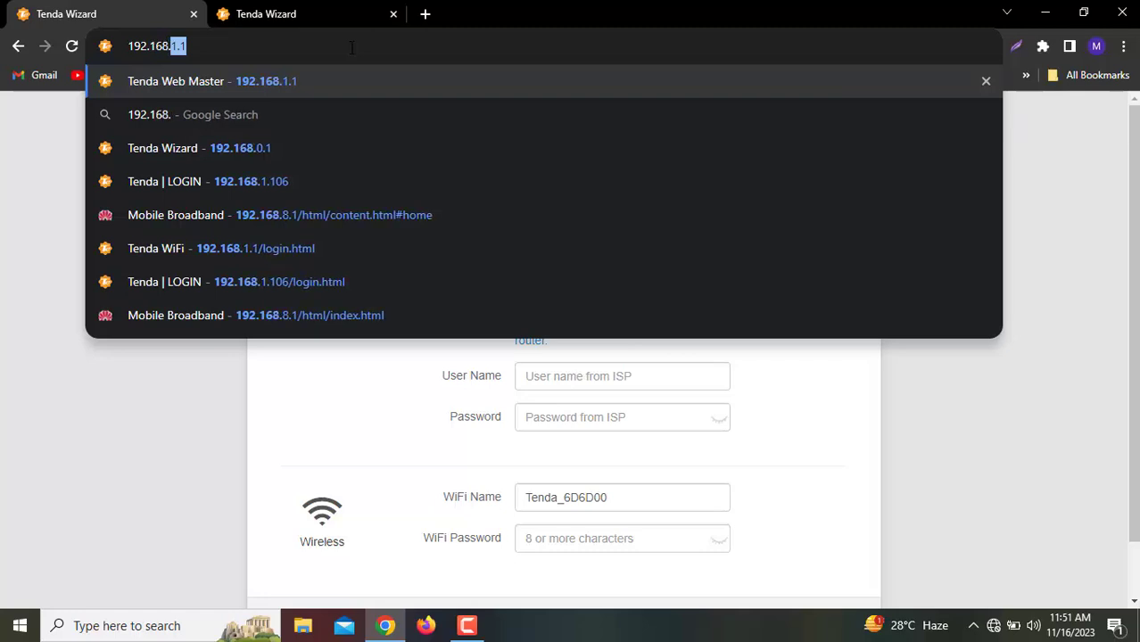
{"action": "type", "text": "0.1"}
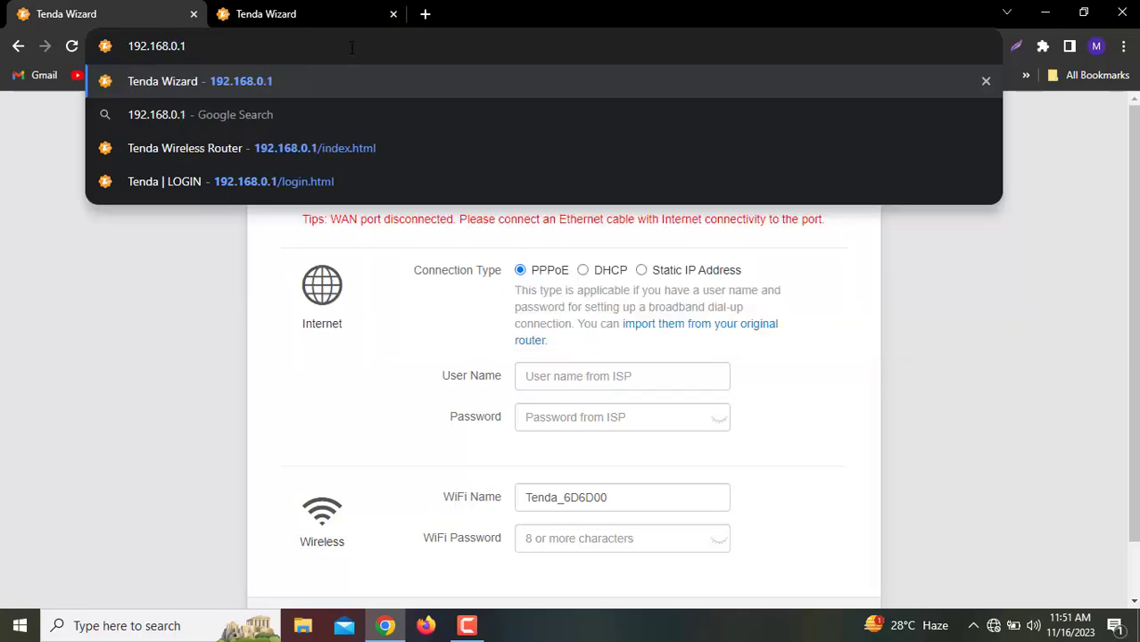
{"action": "key", "text": "Return"}
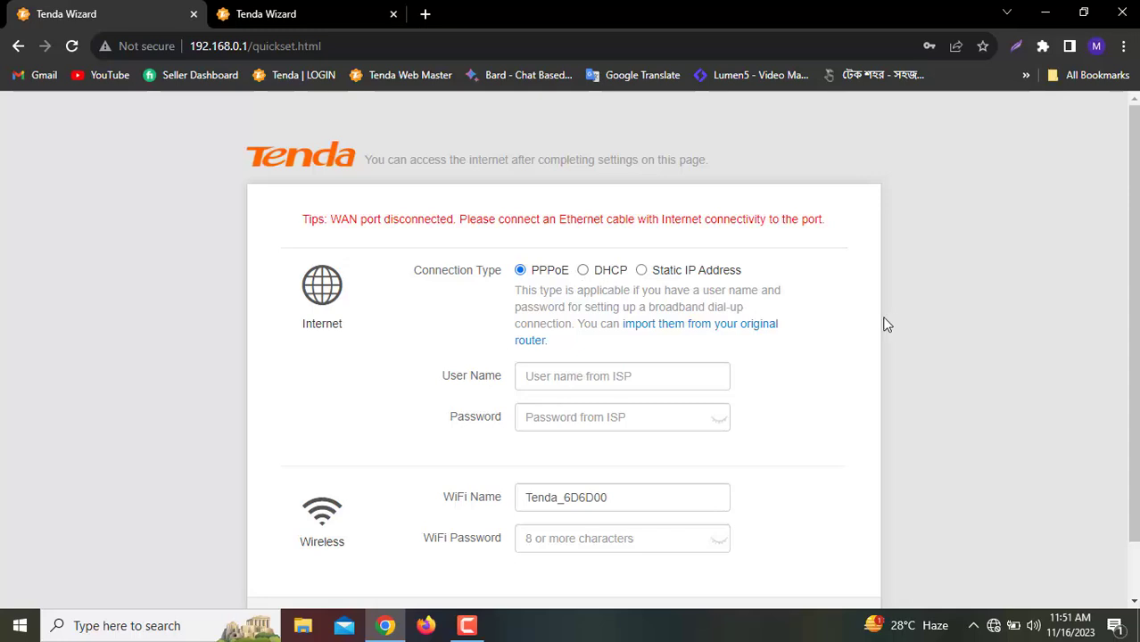
Scroll to the PPPoE form and click into the ISP user name and password fields
{"action": "scroll", "coordinate": [880, 323], "scroll_direction": "down", "scroll_amount": 1}
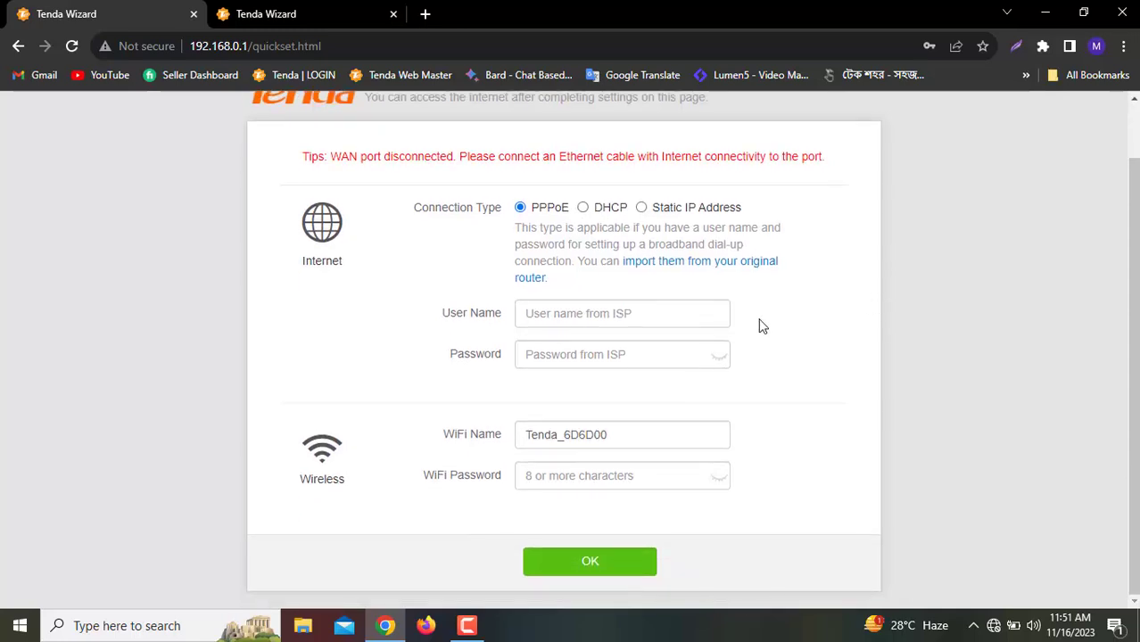
{"action": "left_click", "coordinate": [562, 312]}
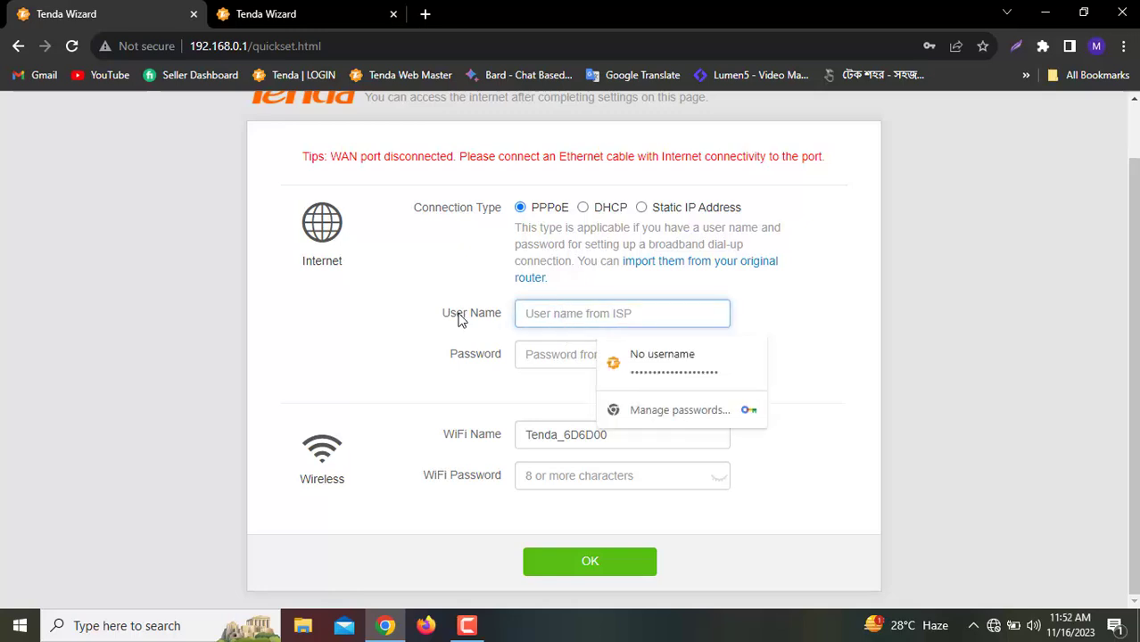
{"action": "left_click", "coordinate": [557, 360]}
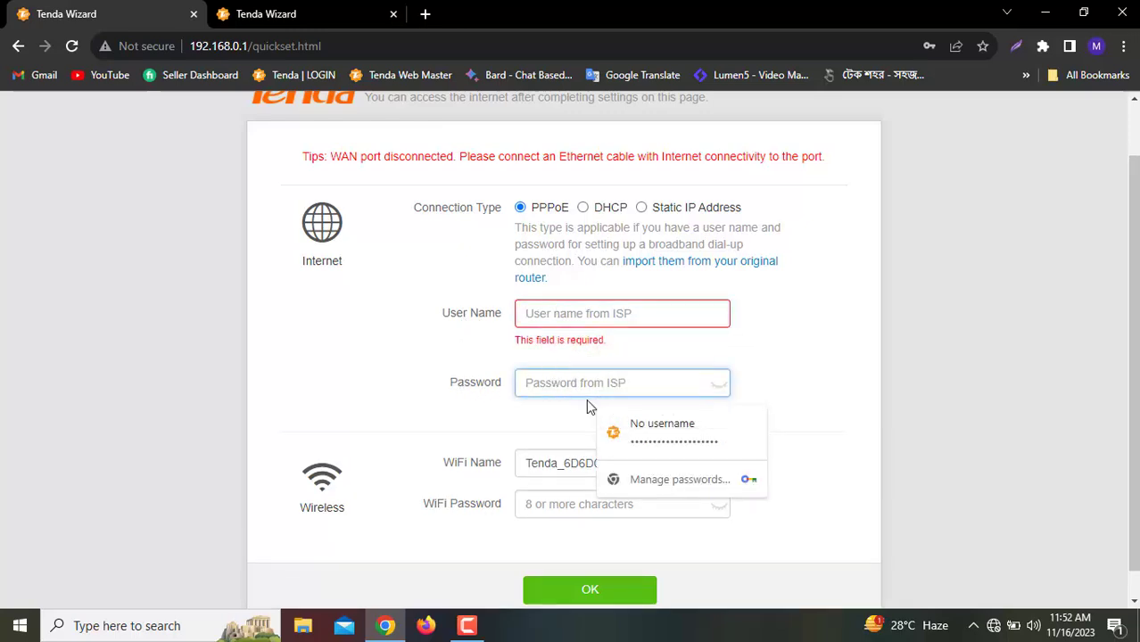
Enter a WiFi password, checking it in plain text and adjusting its last digits
{"action": "scroll", "coordinate": [567, 540], "scroll_direction": "down", "scroll_amount": 1}
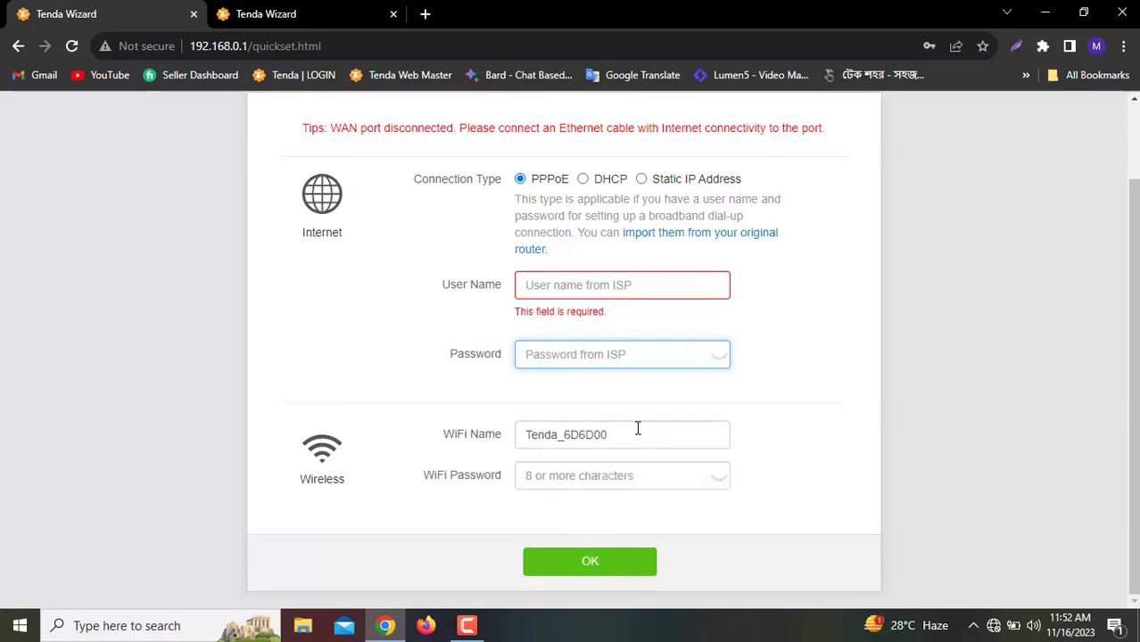
{"action": "left_click", "coordinate": [594, 480]}
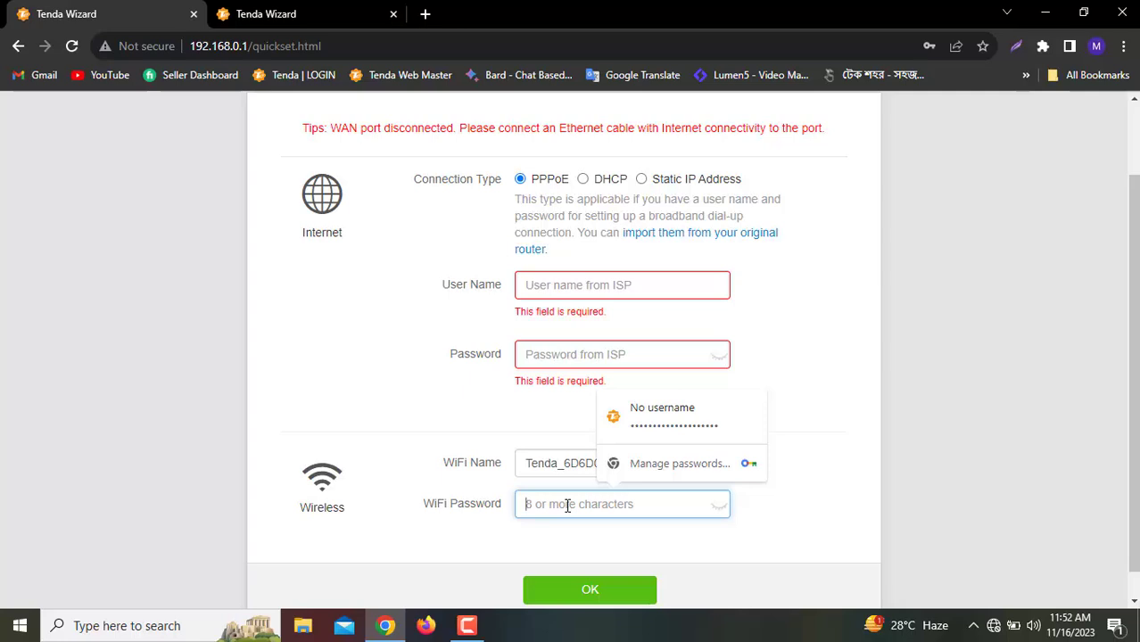
{"action": "type", "text": "•••••••"}
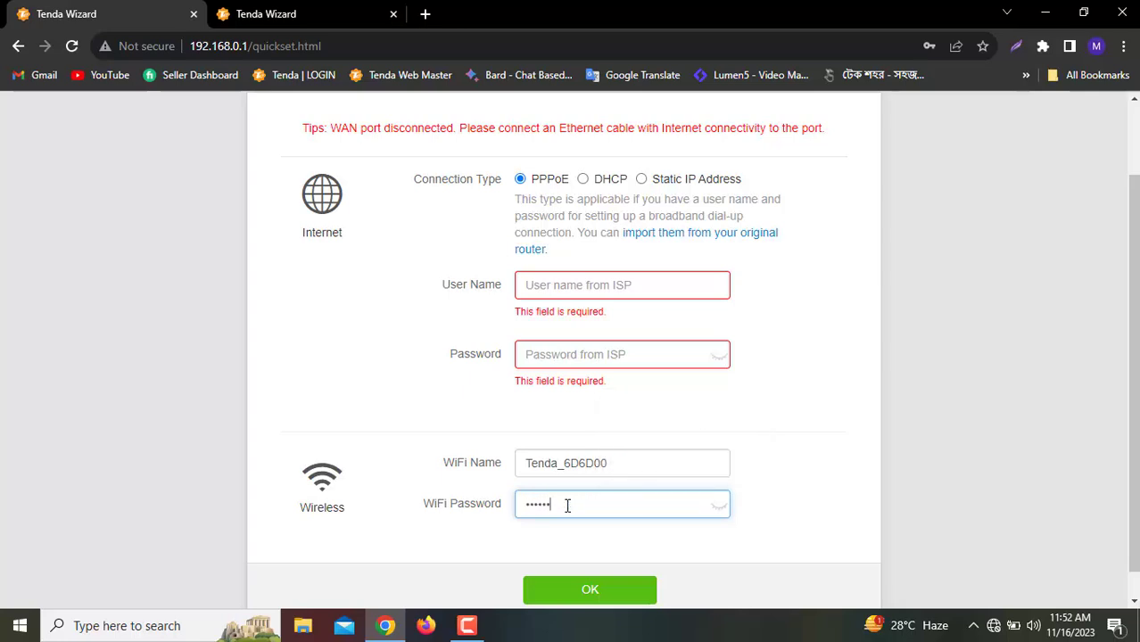
{"action": "left_click", "coordinate": [723, 510]}
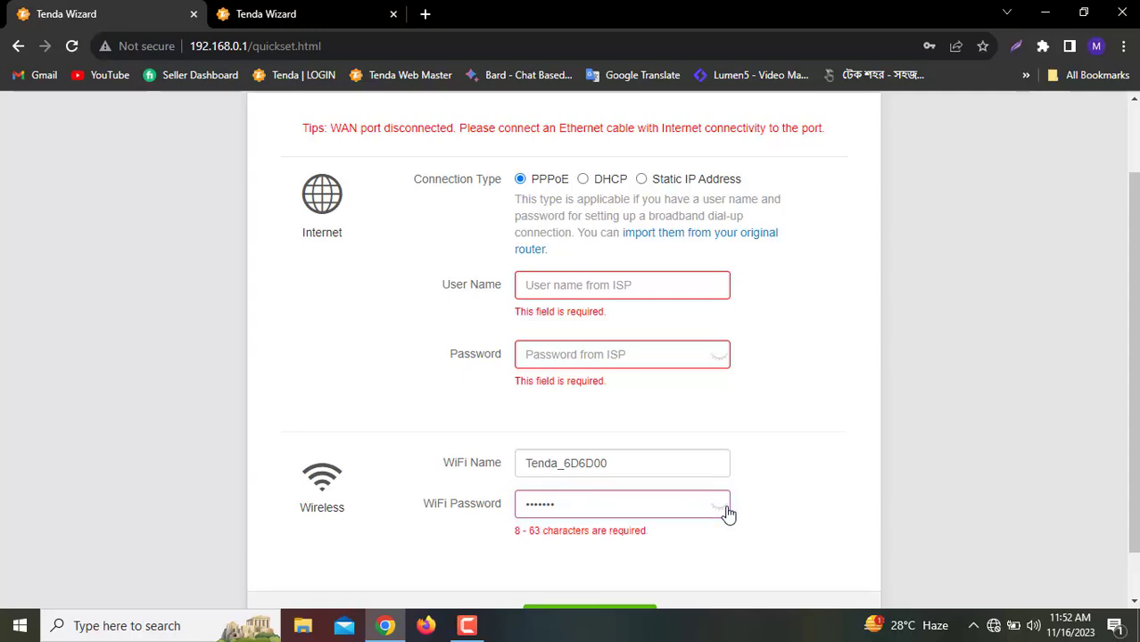
{"action": "left_click", "coordinate": [723, 508]}
{"action": "left_click", "coordinate": [569, 498]}
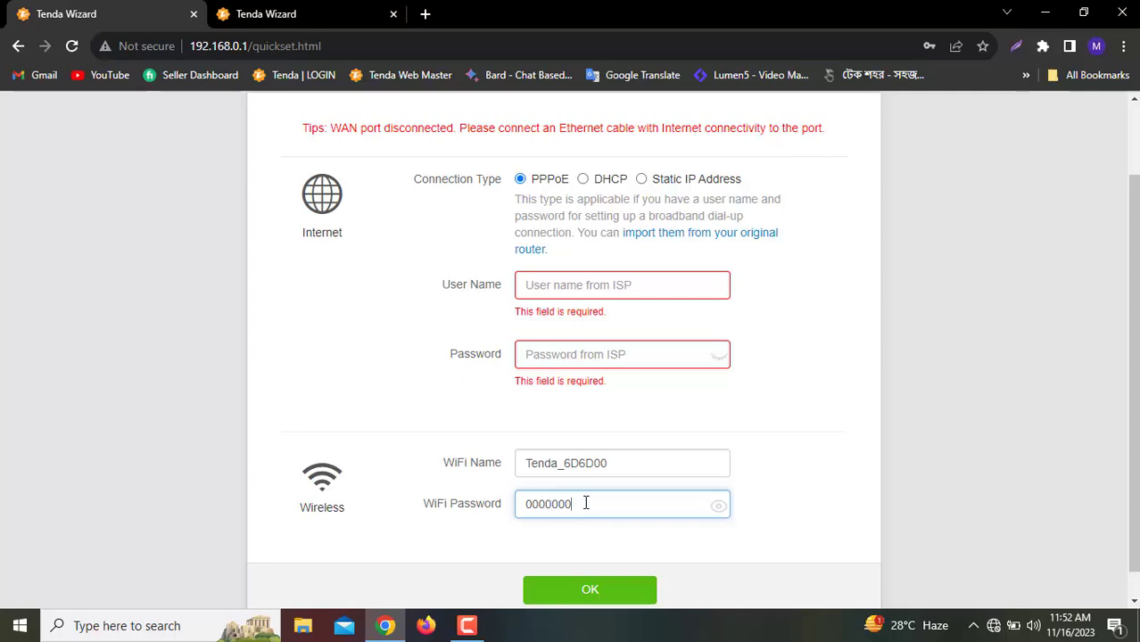
{"action": "type", "text": "0"}
{"action": "left_click_drag", "start_coordinate": [582, 505], "coordinate": [522, 505]}
{"action": "left_click", "coordinate": [476, 541]}
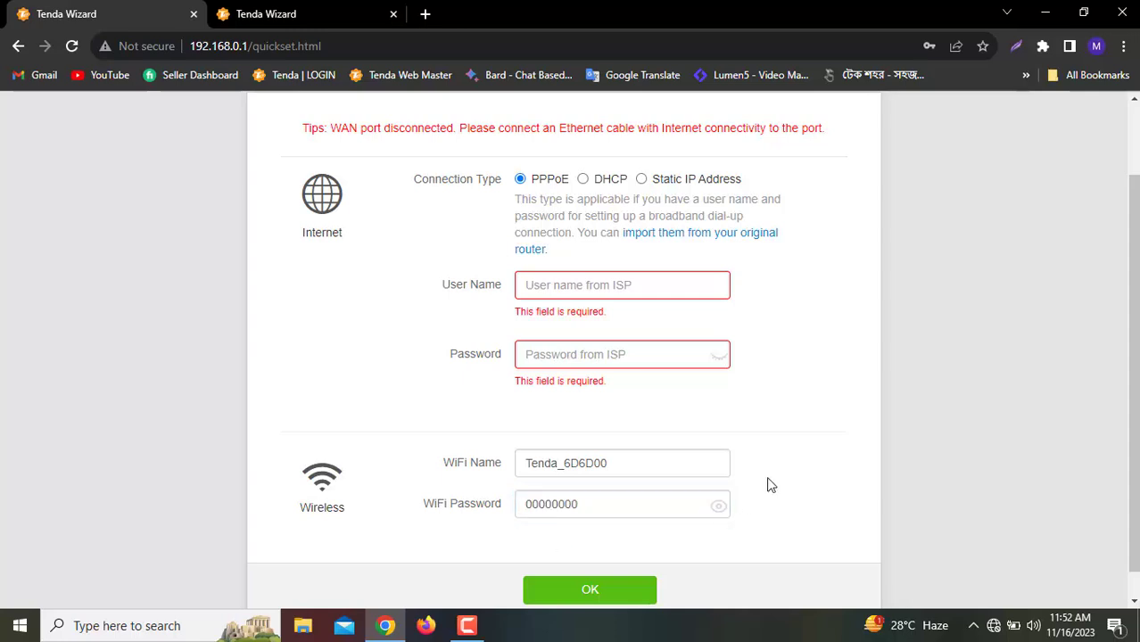
{"action": "scroll", "coordinate": [766, 485], "scroll_direction": "down", "scroll_amount": 1}
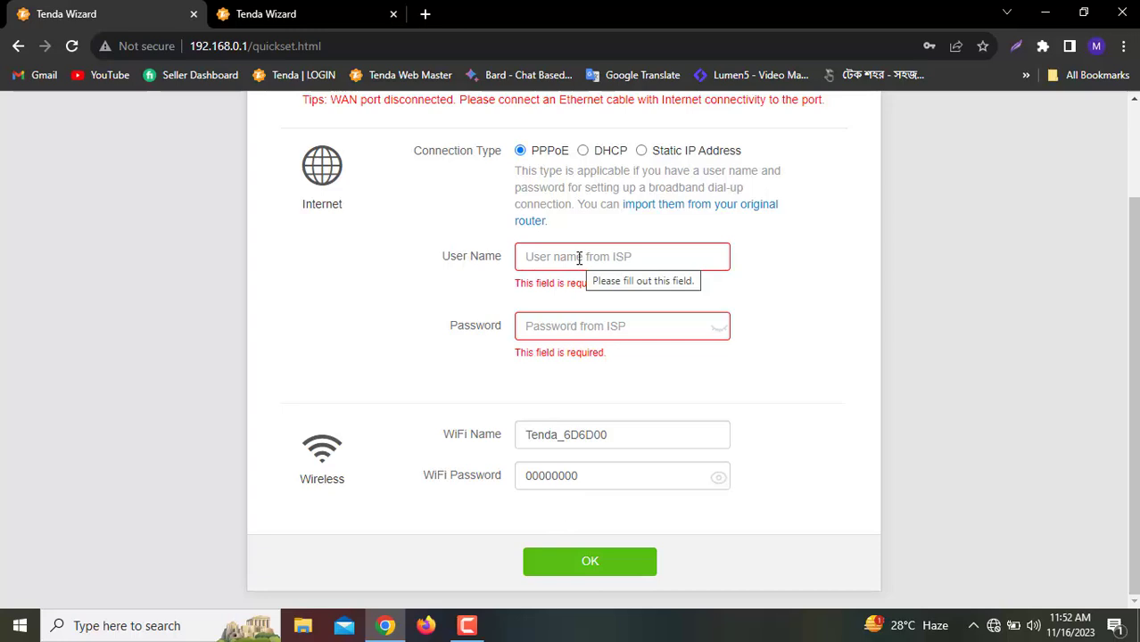
Go back through the empty ISP user name and password fields, leaving them flagged required
{"action": "left_click", "coordinate": [579, 258]}
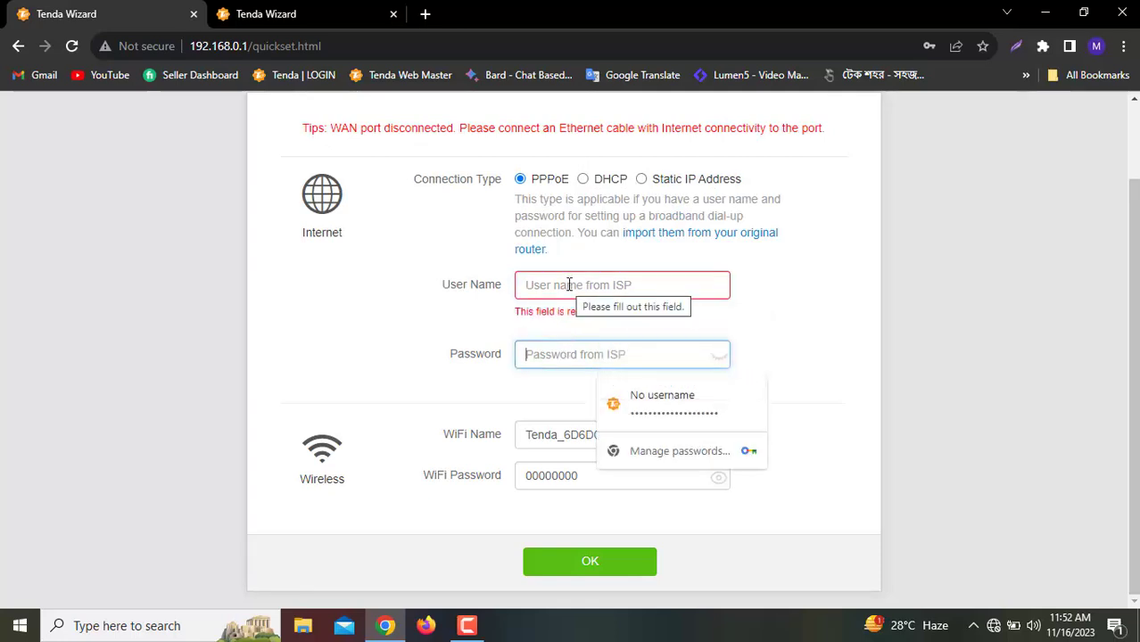
{"action": "left_click", "coordinate": [569, 284]}
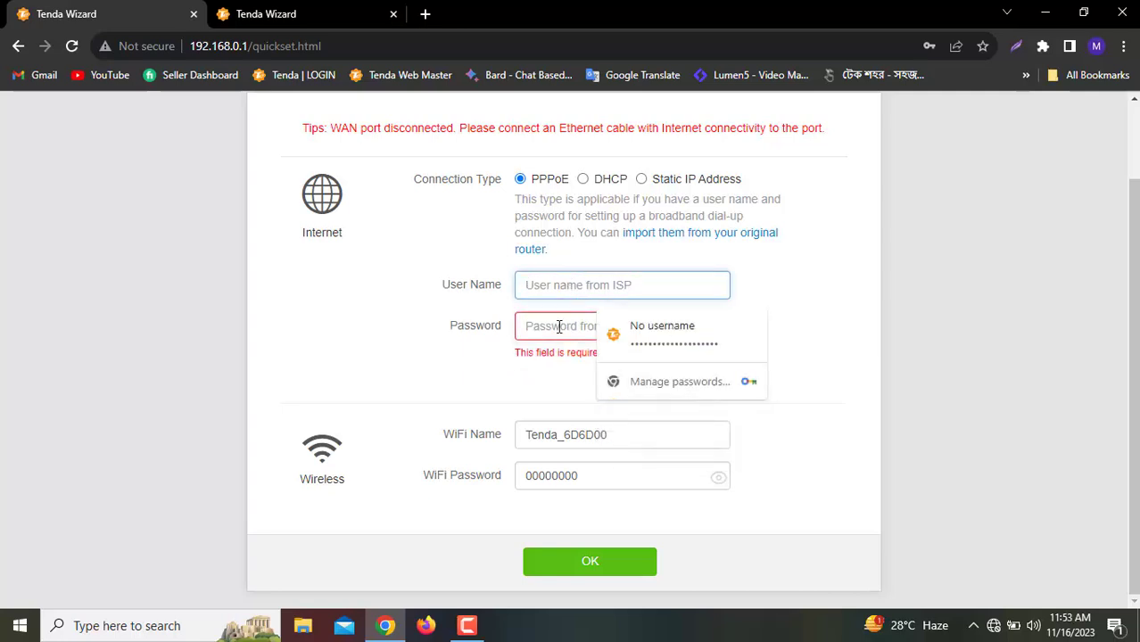
{"action": "key", "text": "Tab"}
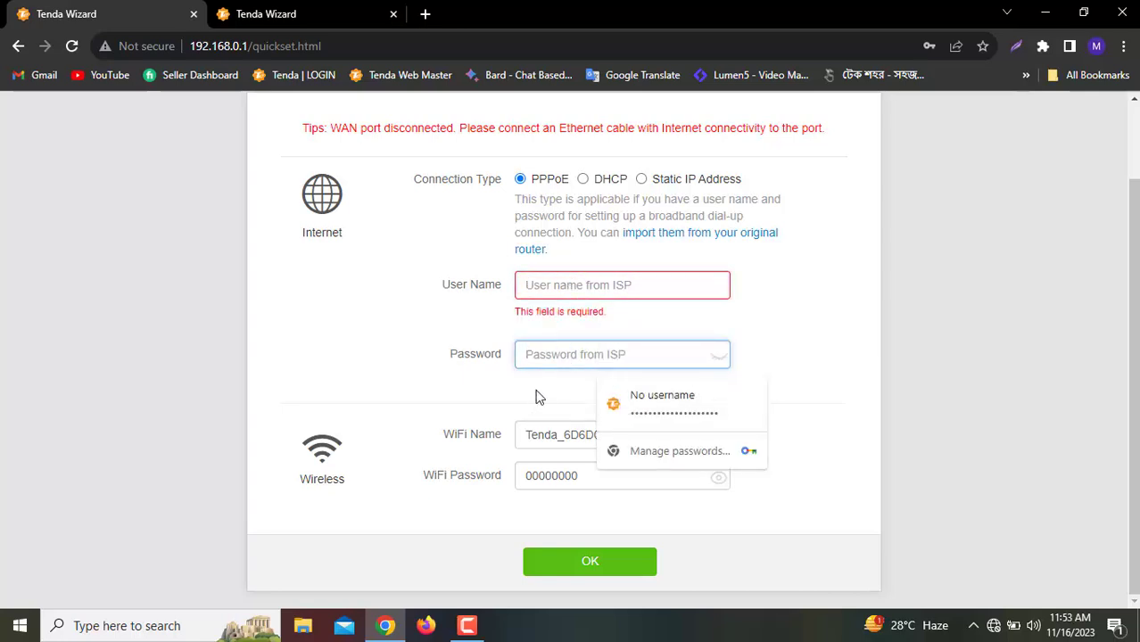
{"action": "left_click", "coordinate": [539, 397]}
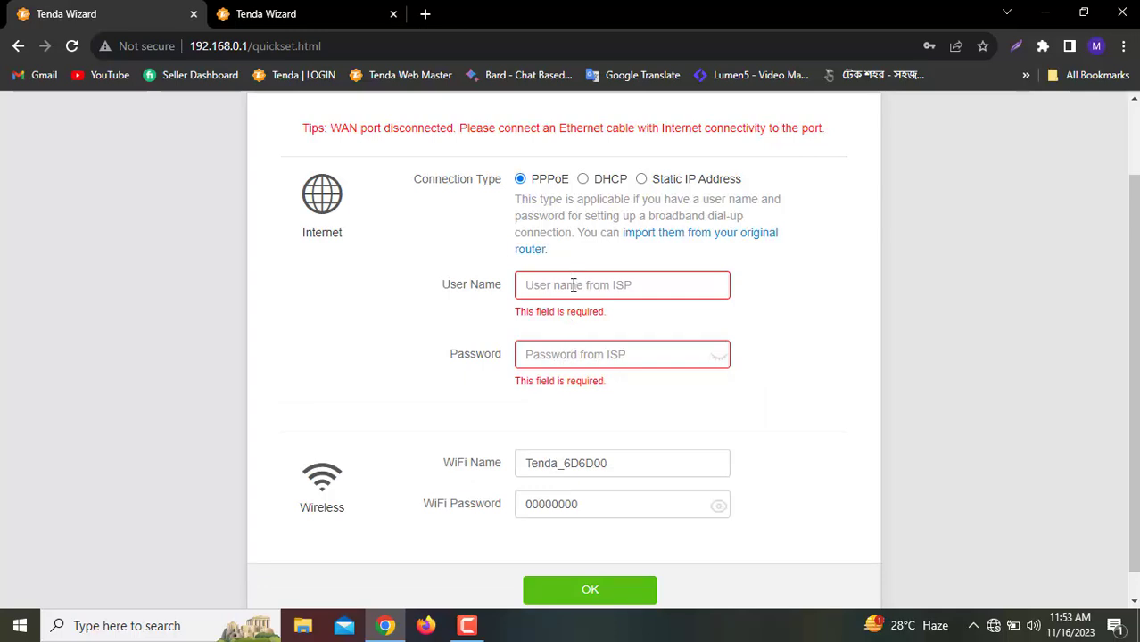
Switch the connection type to DHCP and save the quick setup settings
{"action": "left_click", "coordinate": [583, 179]}
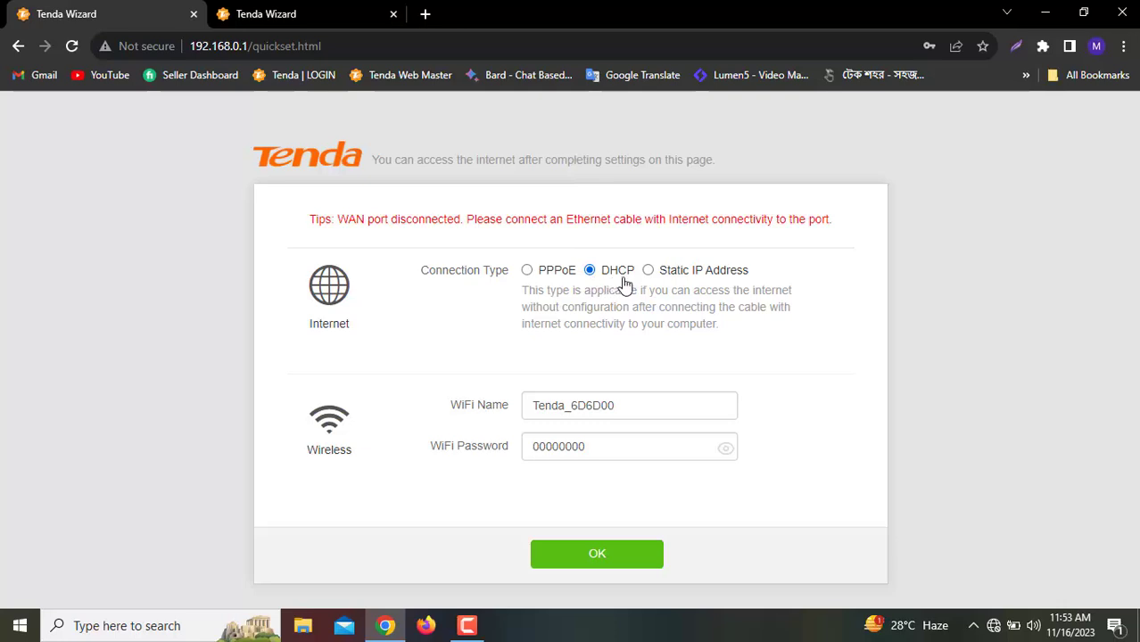
{"action": "left_click", "coordinate": [588, 449]}
{"action": "left_click", "coordinate": [627, 561]}
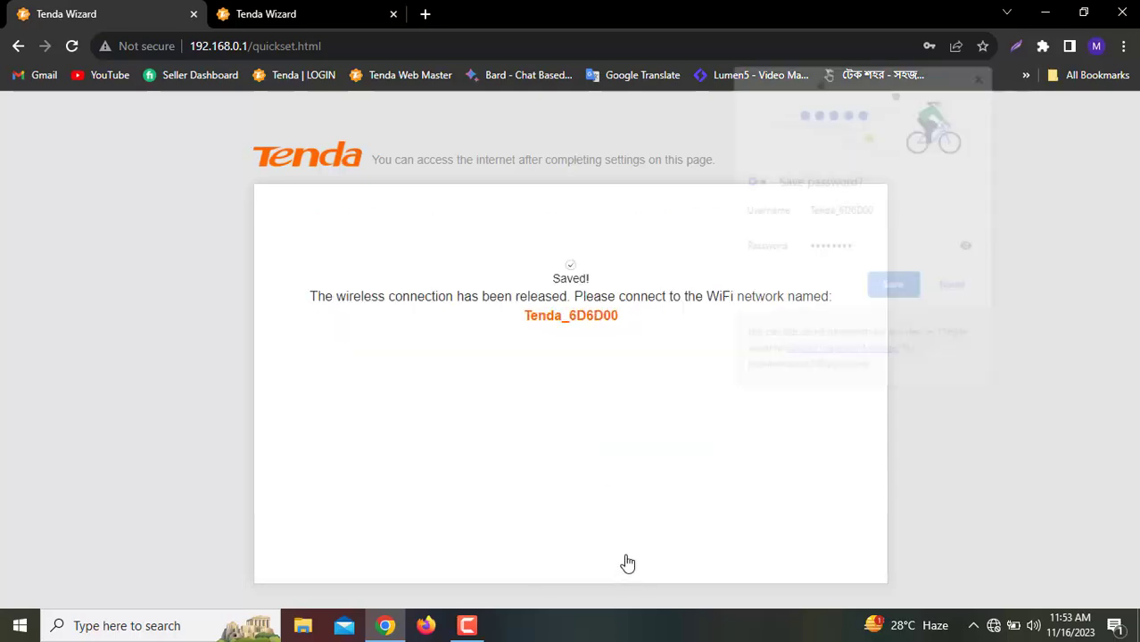
Dismiss Chrome's save-password prompt after viewing the stored password
{"action": "left_click", "coordinate": [970, 248]}
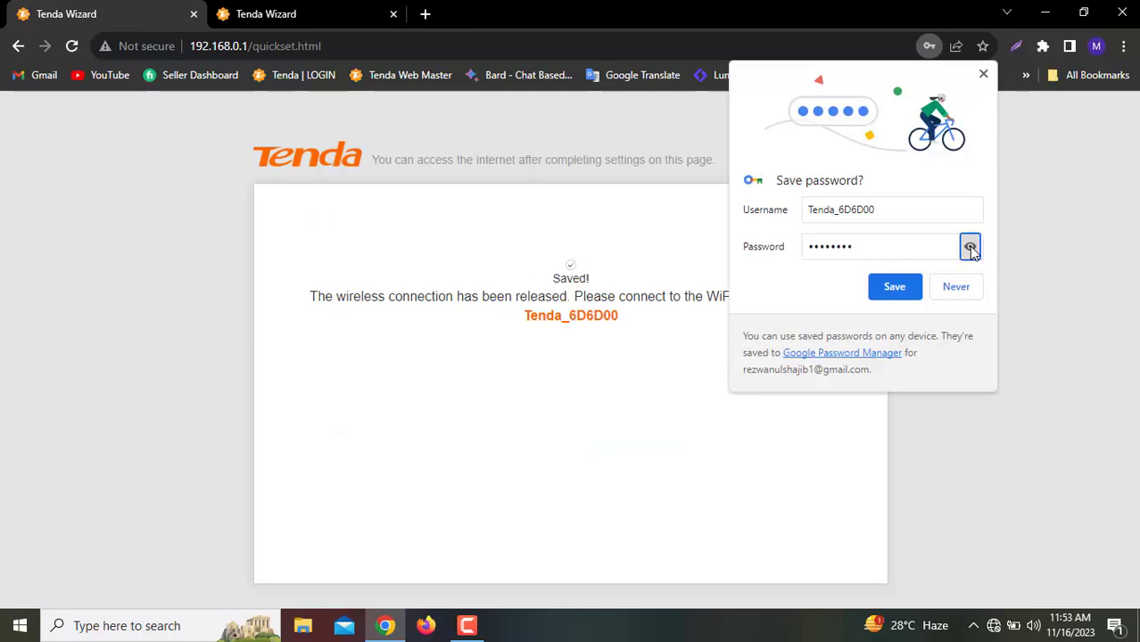
{"action": "double_click", "coordinate": [835, 252]}
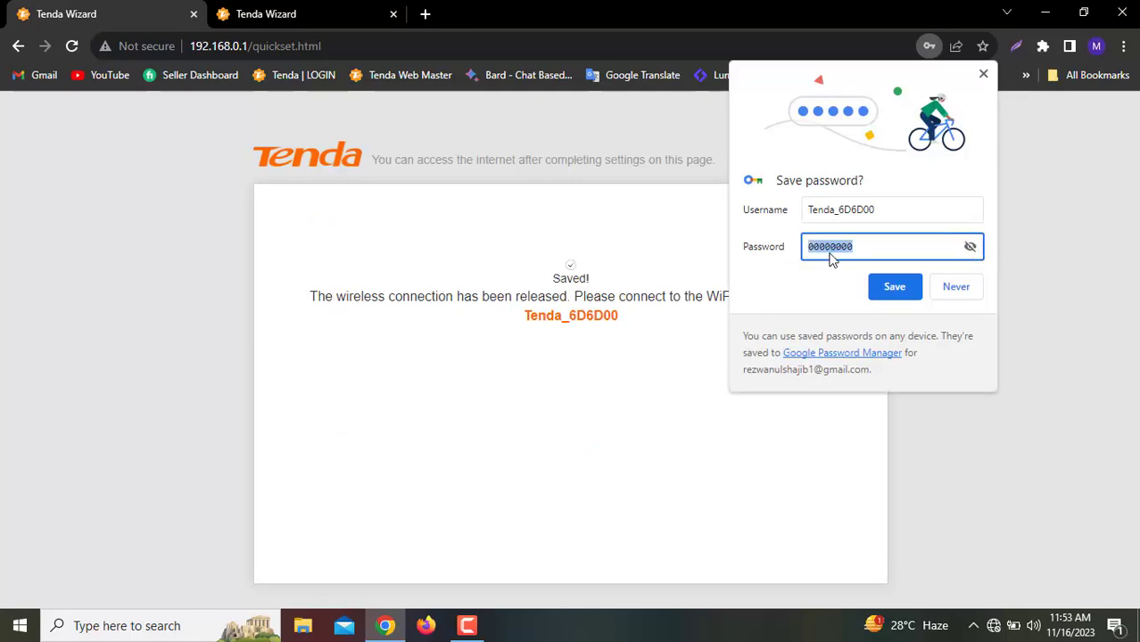
{"action": "left_click", "coordinate": [639, 386]}
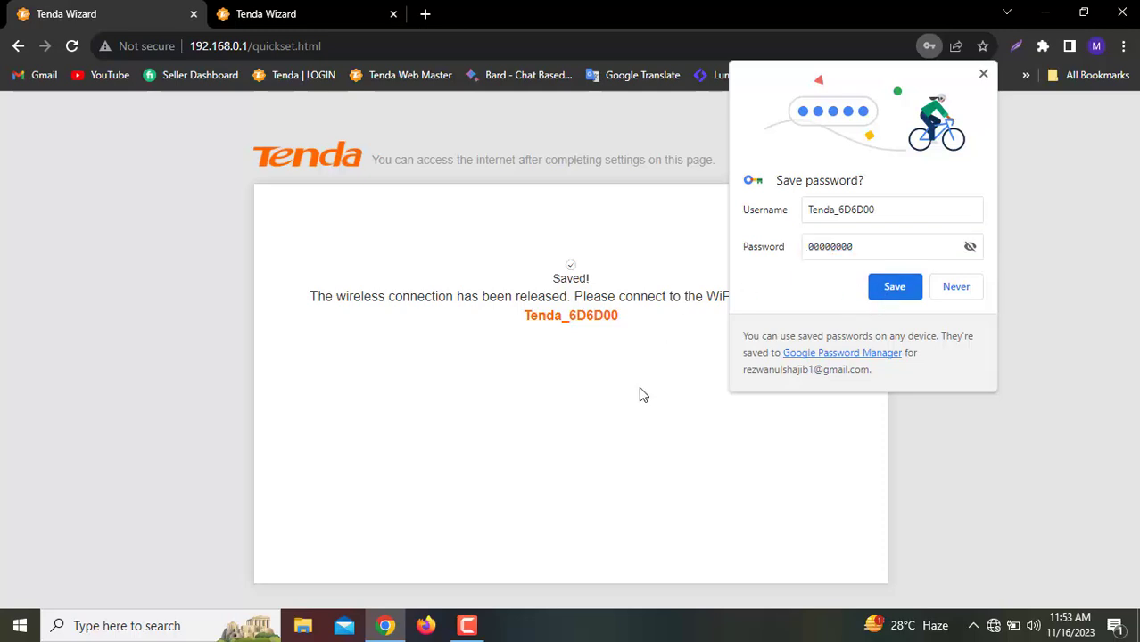
{"action": "left_click", "coordinate": [983, 75]}
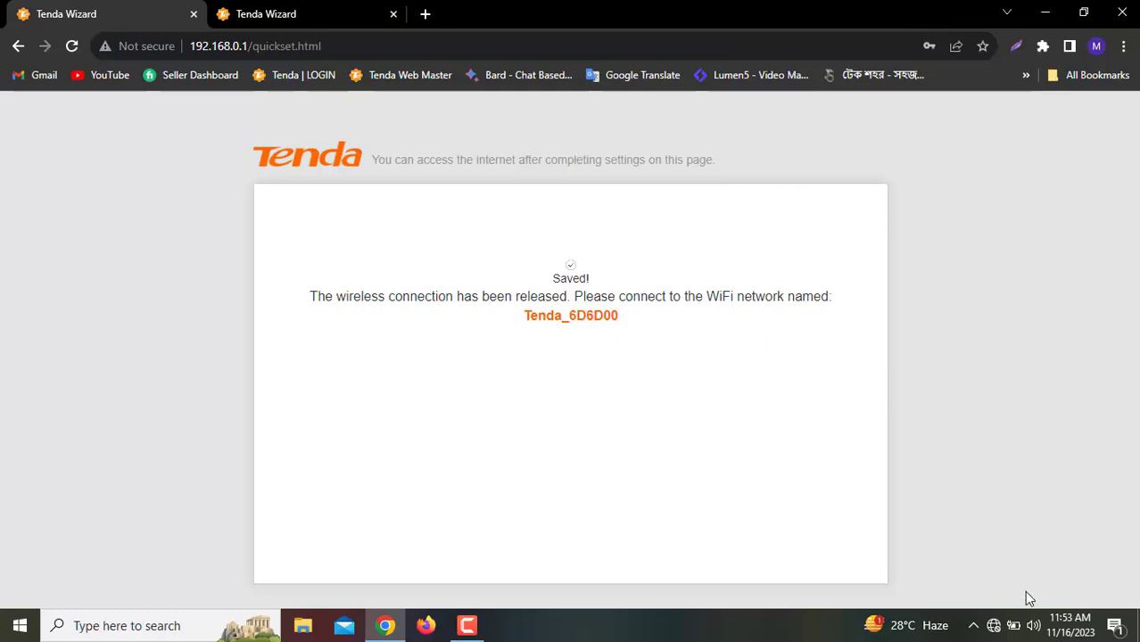
Forget the saved Tenda_6D6D00 2 network profile
{"action": "left_click", "coordinate": [995, 628]}
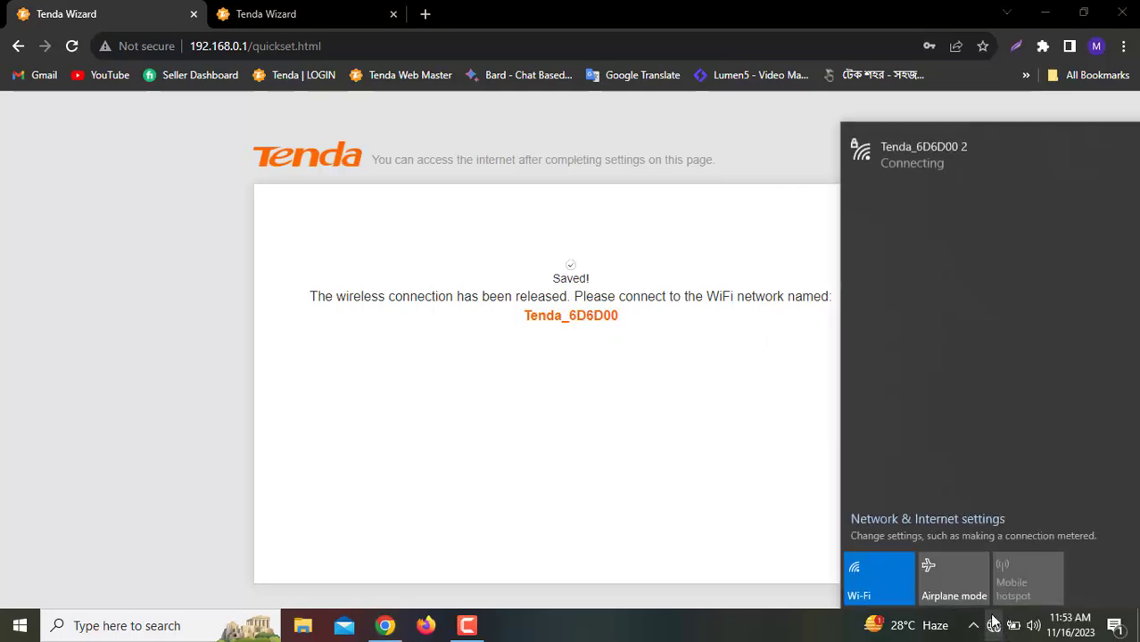
{"action": "left_click", "coordinate": [954, 158]}
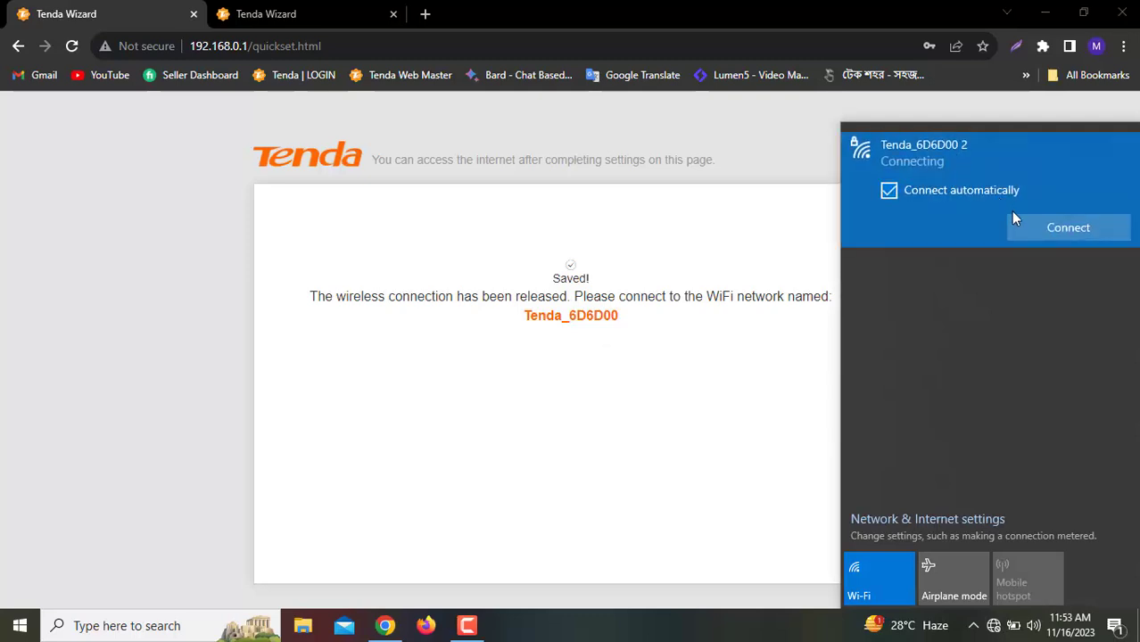
{"action": "left_click", "coordinate": [1042, 231]}
{"action": "right_click", "coordinate": [930, 150]}
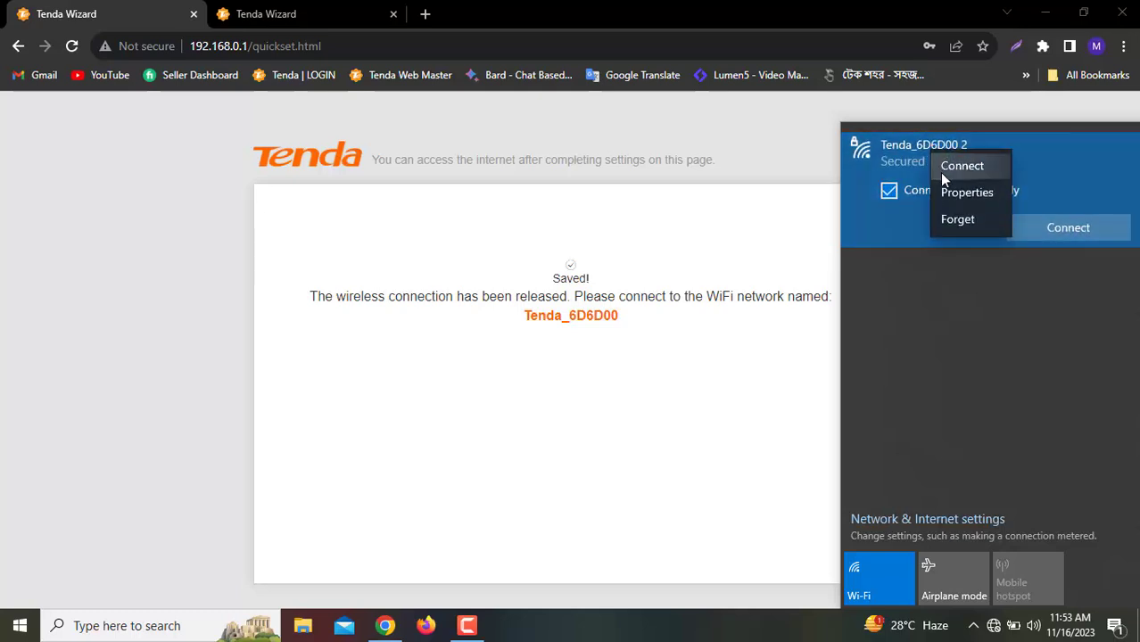
{"action": "left_click", "coordinate": [951, 218]}
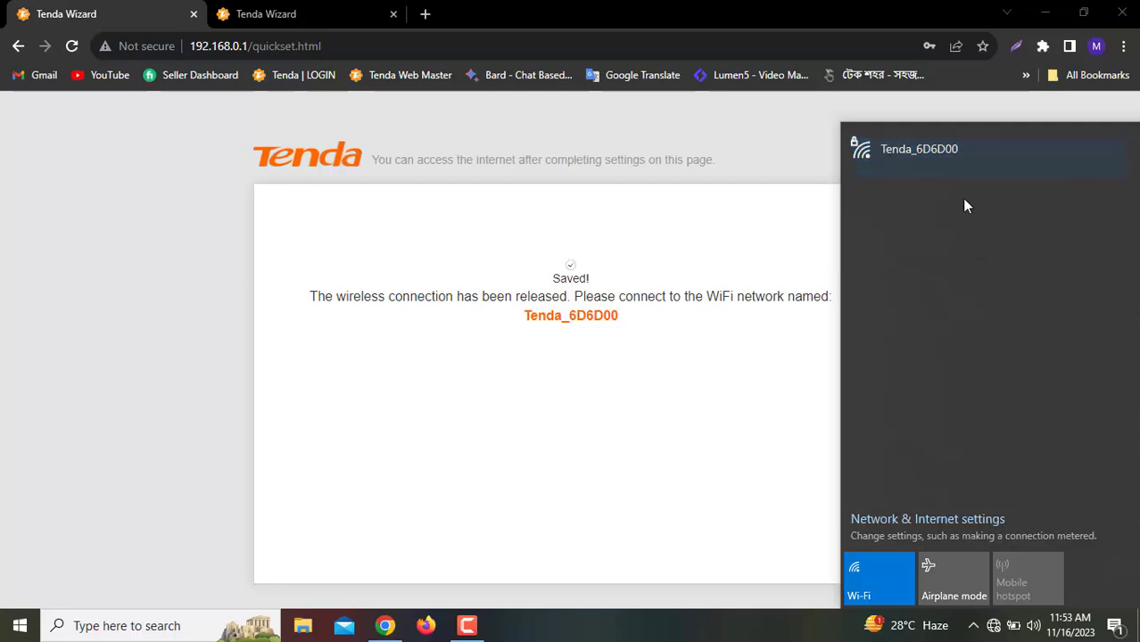
Connect to Tenda_6D6D00 with its security key and allow the PC to be discoverable
{"action": "left_click", "coordinate": [941, 156]}
{"action": "left_click", "coordinate": [1082, 228]}
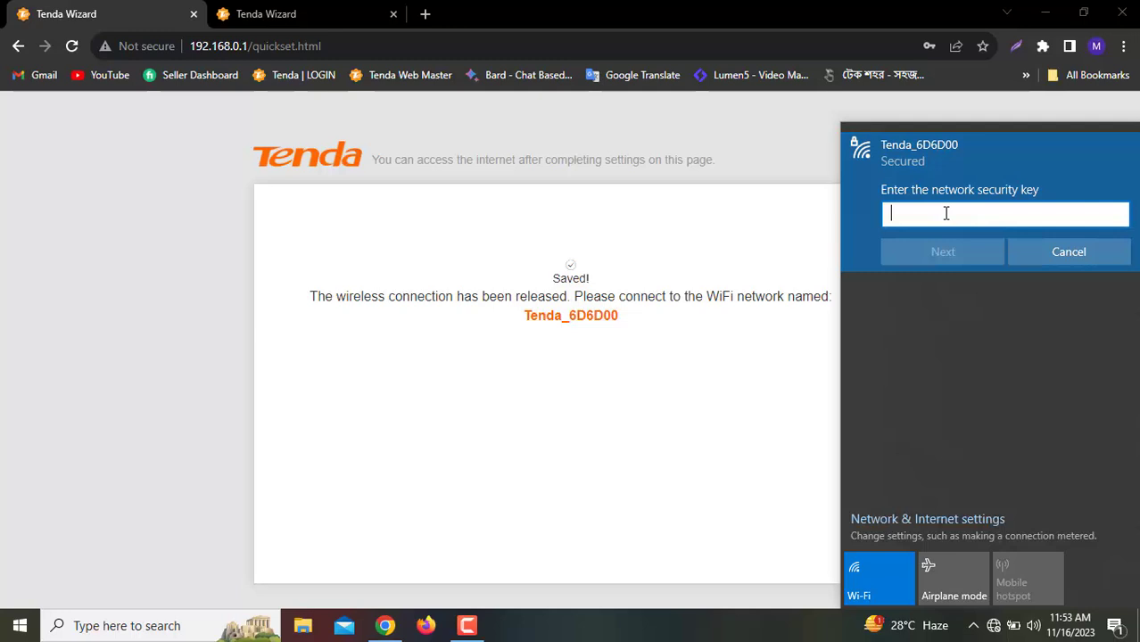
{"action": "type", "text": "00000000"}
{"action": "left_click", "coordinate": [1118, 218]}
{"action": "left_click", "coordinate": [945, 252]}
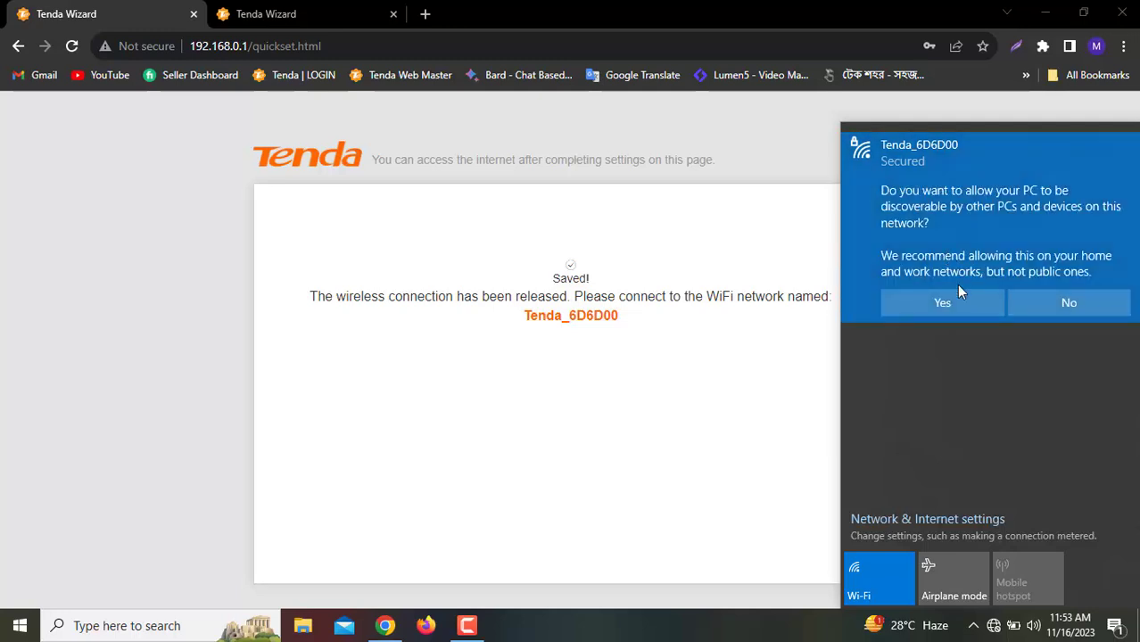
{"action": "left_click", "coordinate": [942, 303]}
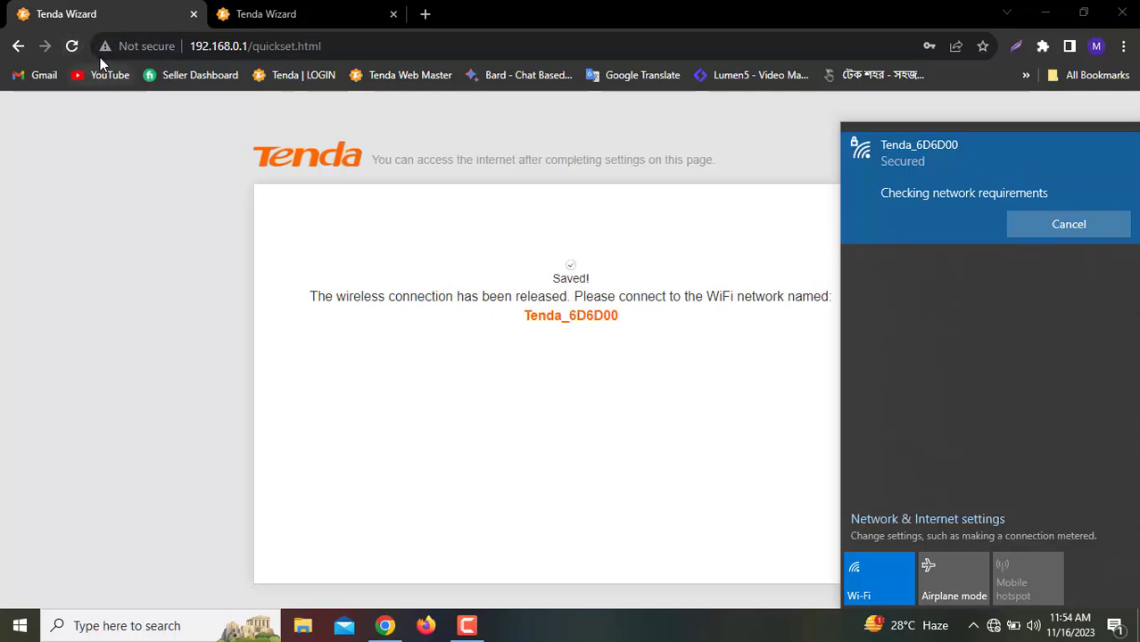
Load the router's main page at 192.168.0.1/ and dismiss the login-password note
{"action": "left_click", "coordinate": [364, 46]}
{"action": "left_click_drag", "start_coordinate": [364, 47], "coordinate": [253, 46]}
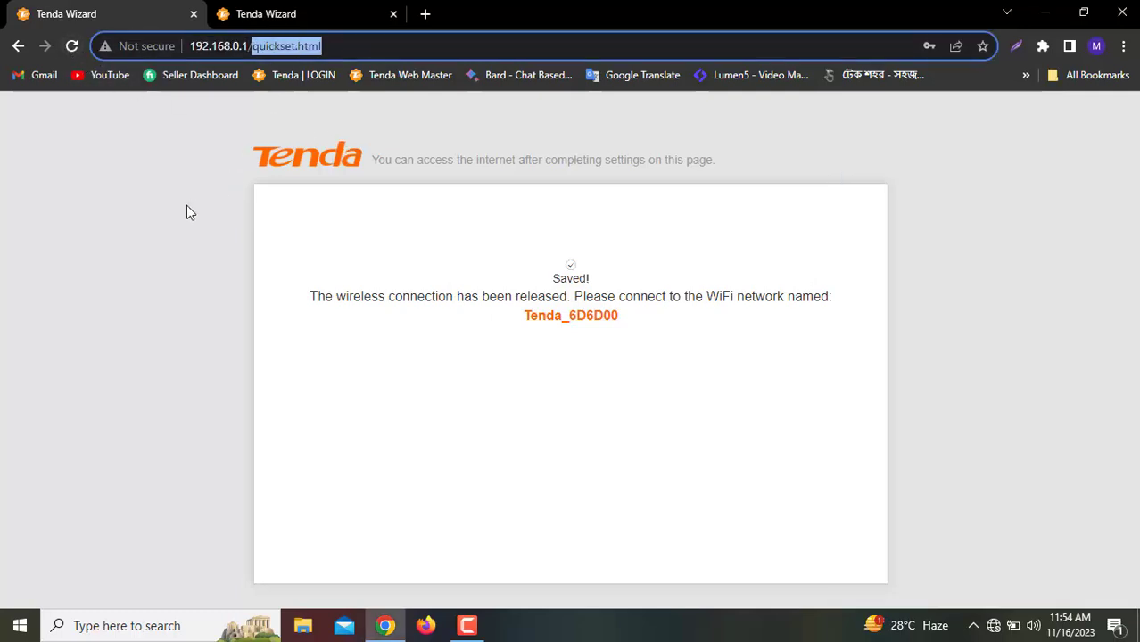
{"action": "key", "text": "BackSpace"}
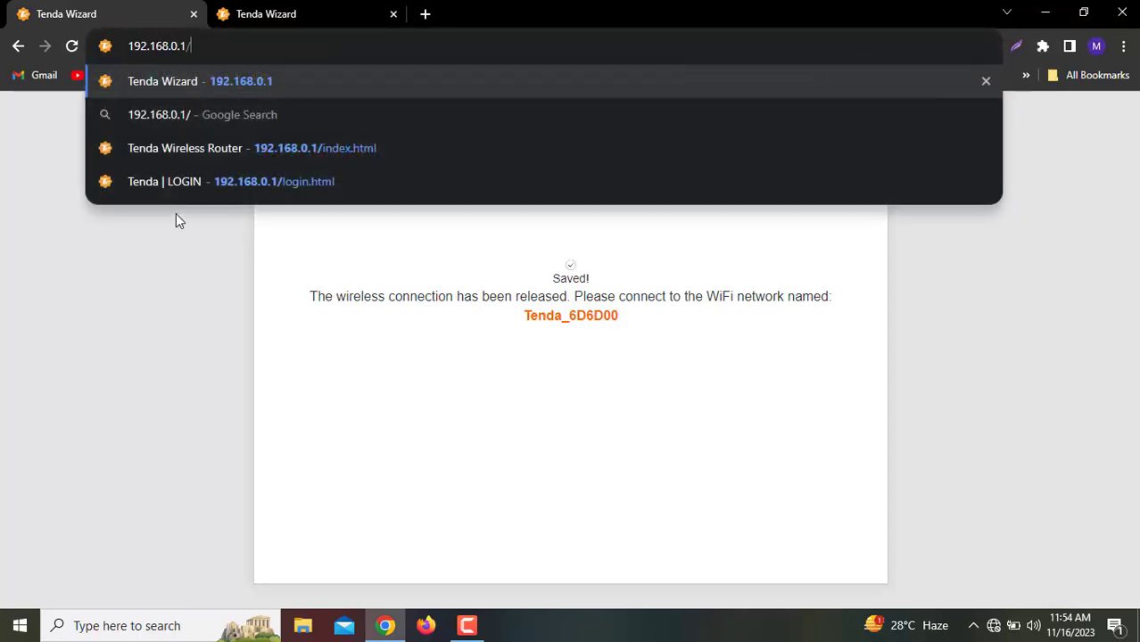
{"action": "key", "text": "Return"}
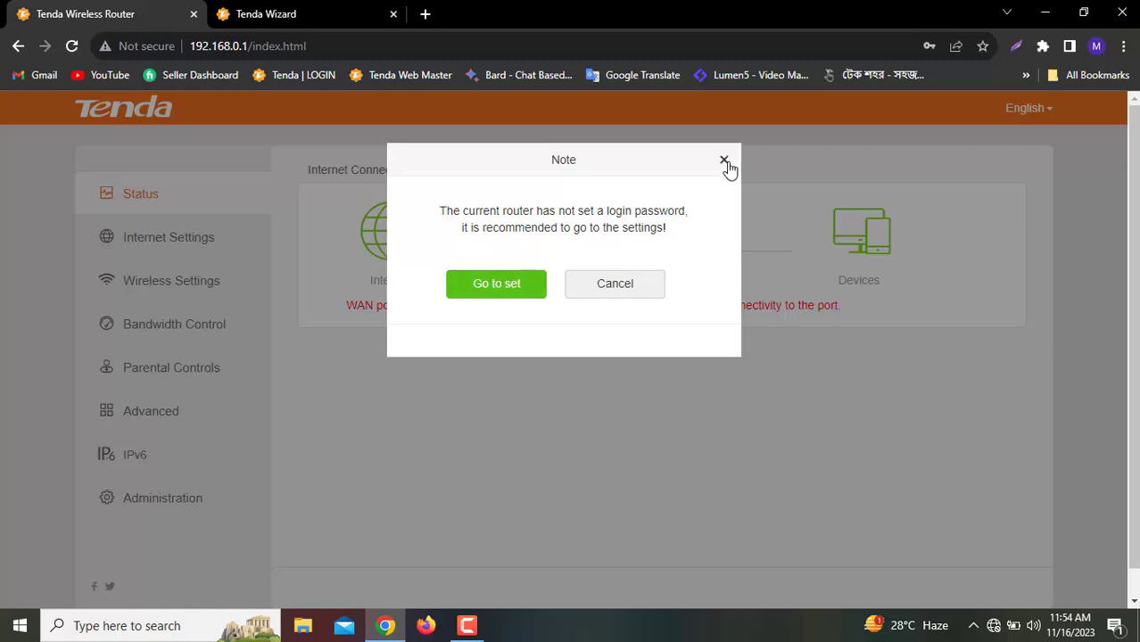
{"action": "left_click", "coordinate": [725, 162]}
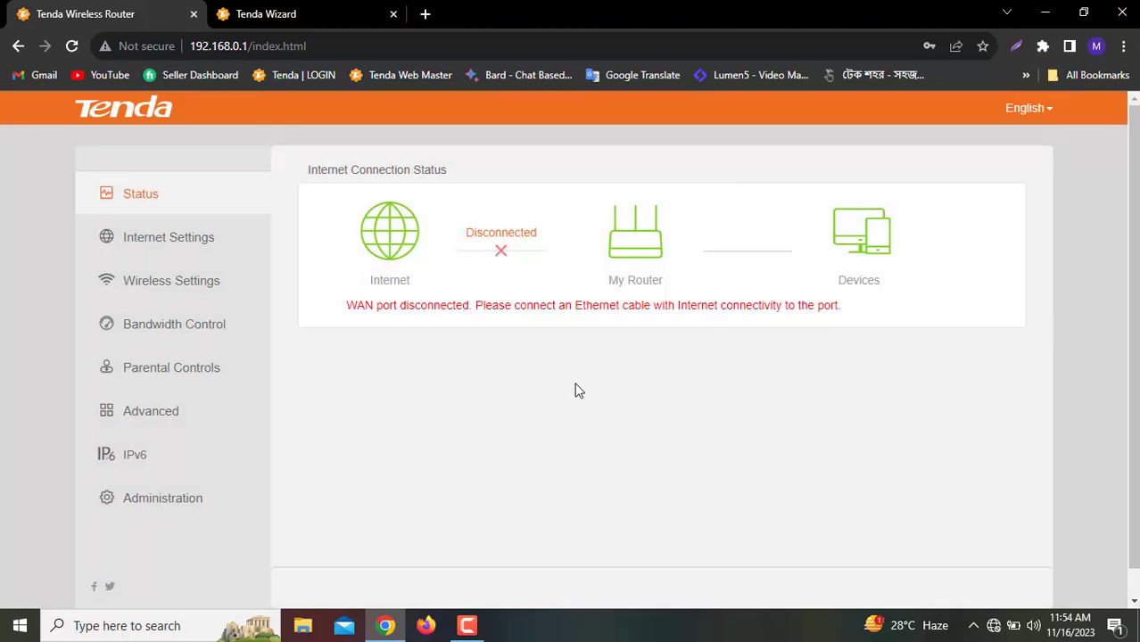
In Internet Settings, choose PPPoE and try OK with the ISP user name and password empty
{"action": "left_click", "coordinate": [203, 247]}
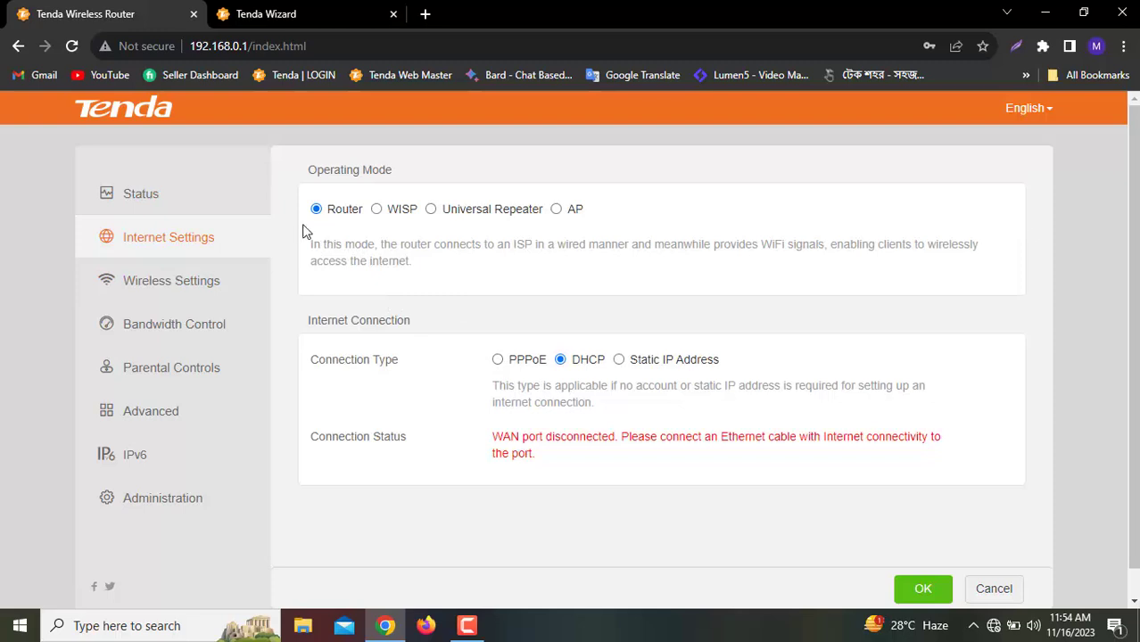
{"action": "left_click", "coordinate": [499, 362]}
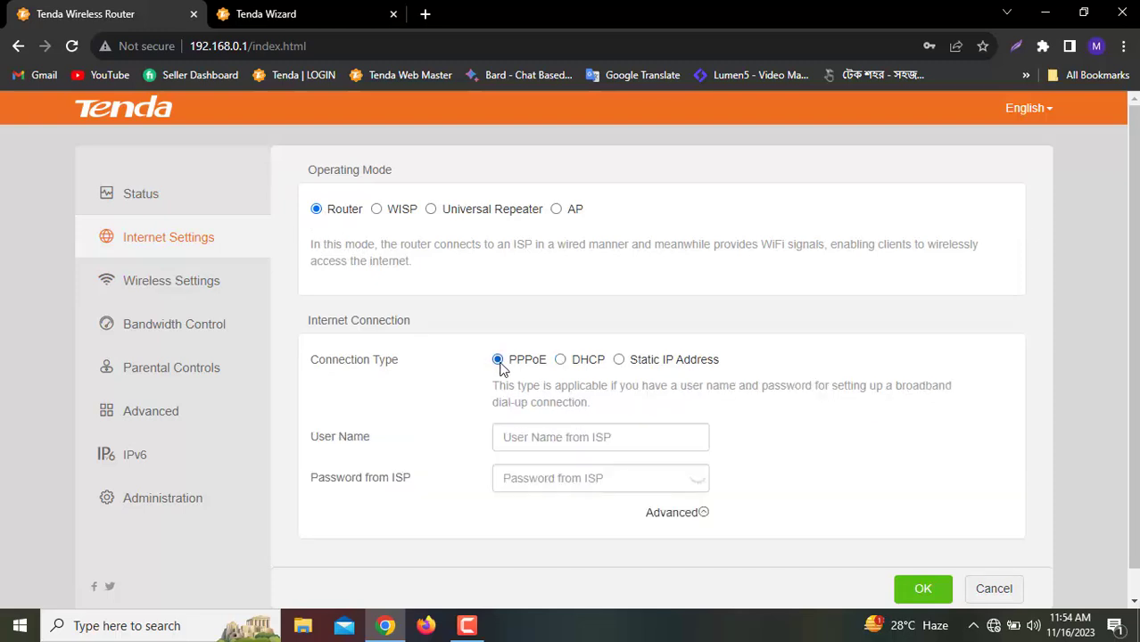
{"action": "left_click", "coordinate": [544, 436]}
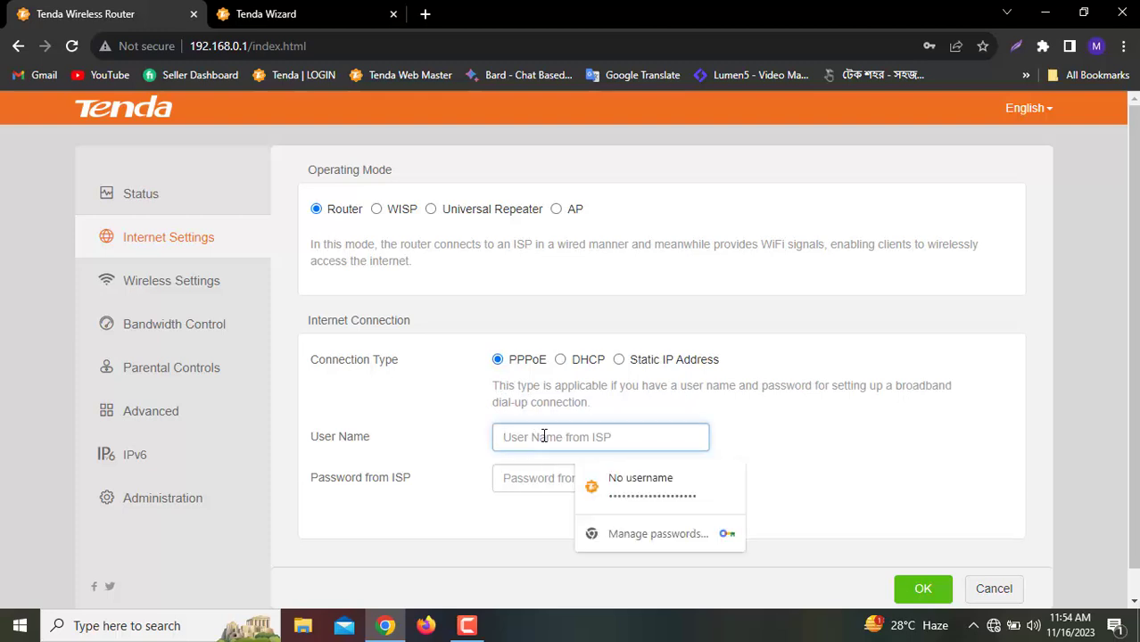
{"action": "left_click", "coordinate": [545, 480]}
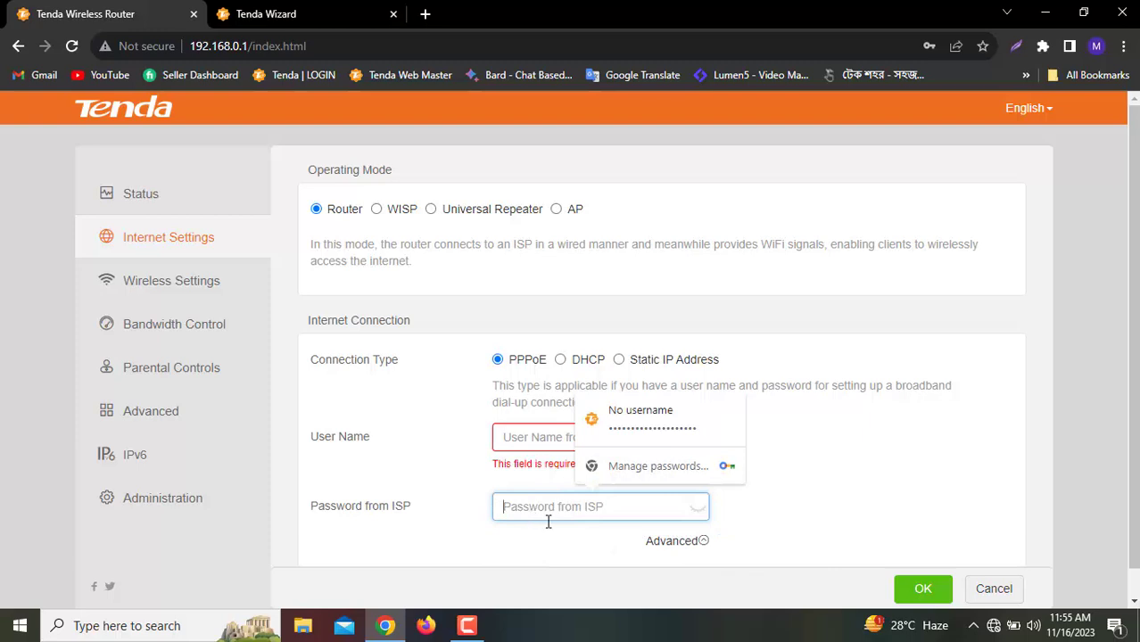
{"action": "scroll", "coordinate": [901, 534], "scroll_direction": "down", "scroll_amount": 1}
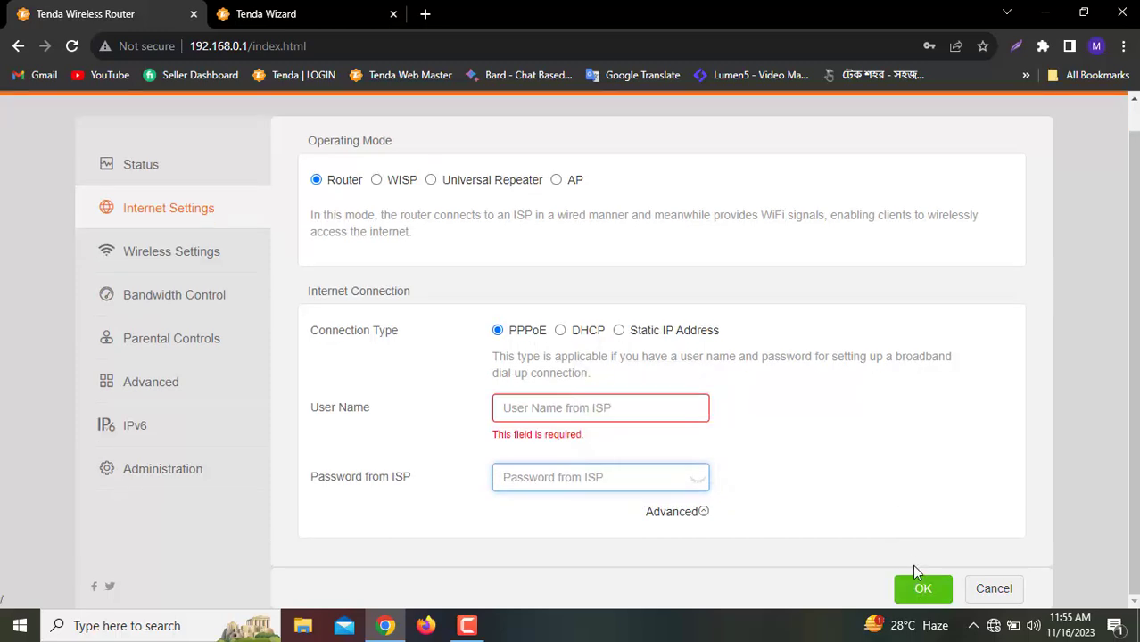
{"action": "left_click", "coordinate": [830, 515]}
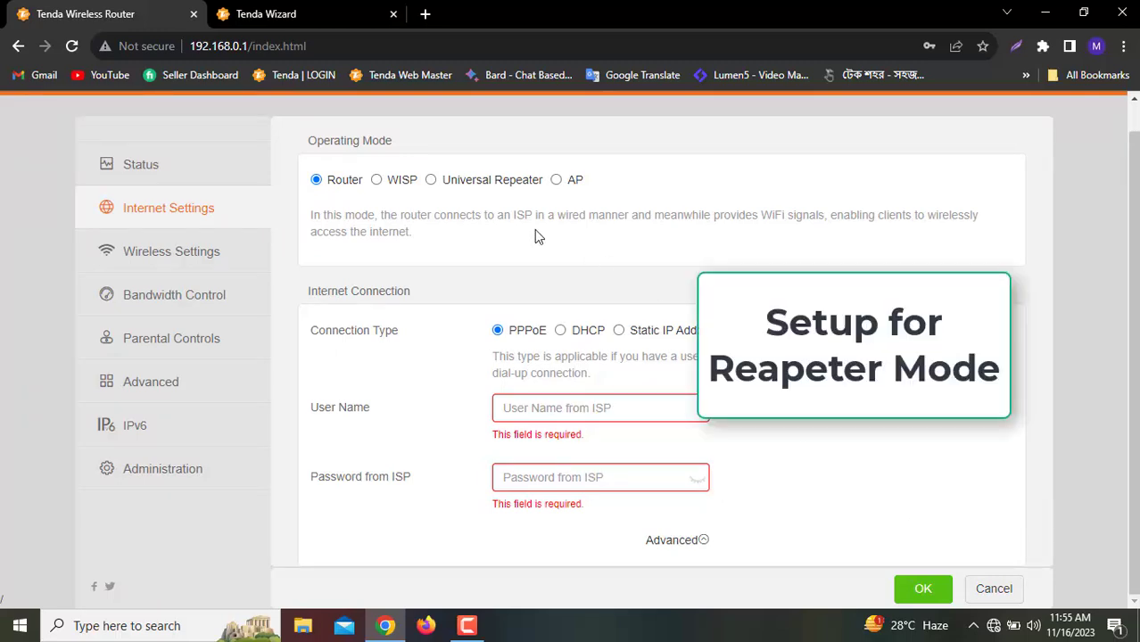
Switch the operating mode to Universal Repeater and pick Tenda_155B10 as the network to extend
{"action": "left_click", "coordinate": [432, 180]}
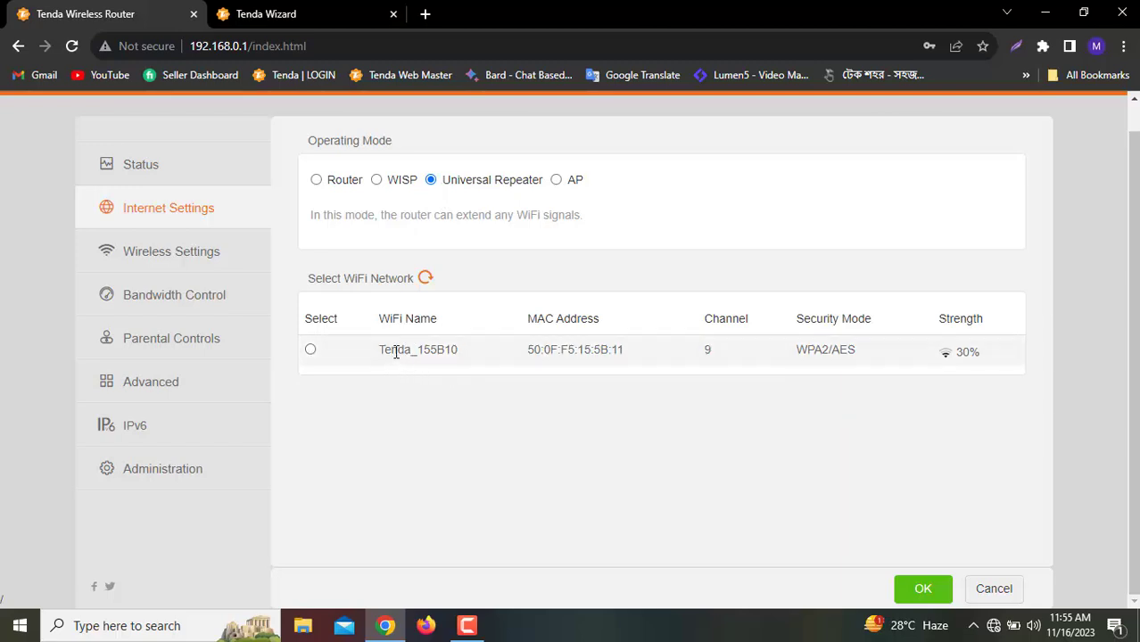
{"action": "left_click", "coordinate": [311, 351]}
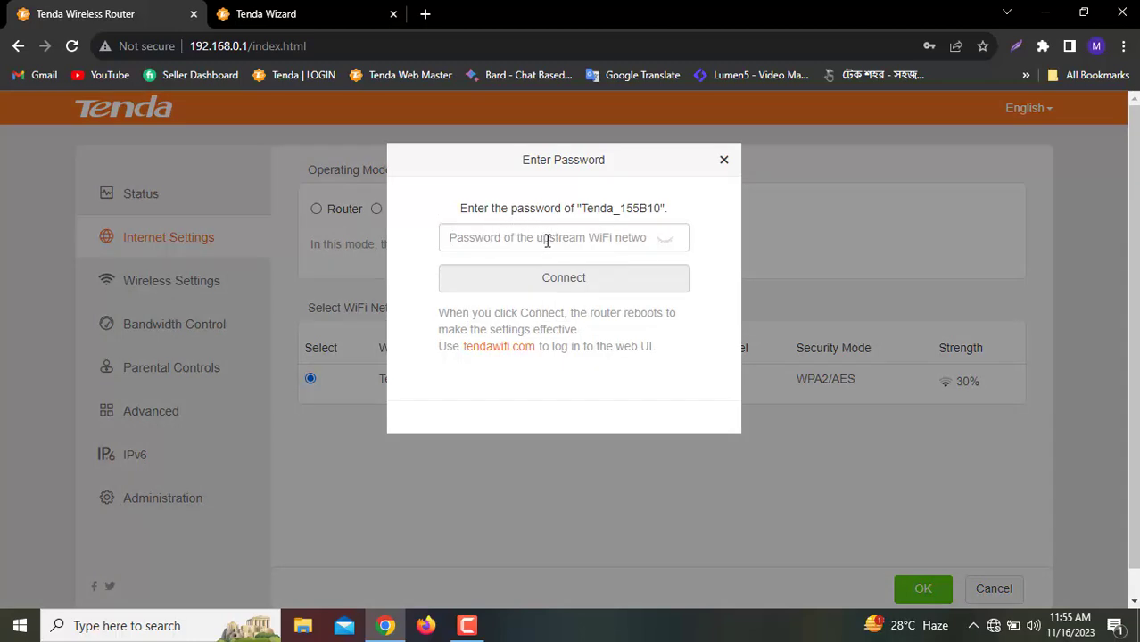
Enter the Tenda_155B10 Wi-Fi password and connect the repeater to it
{"action": "left_click", "coordinate": [546, 241]}
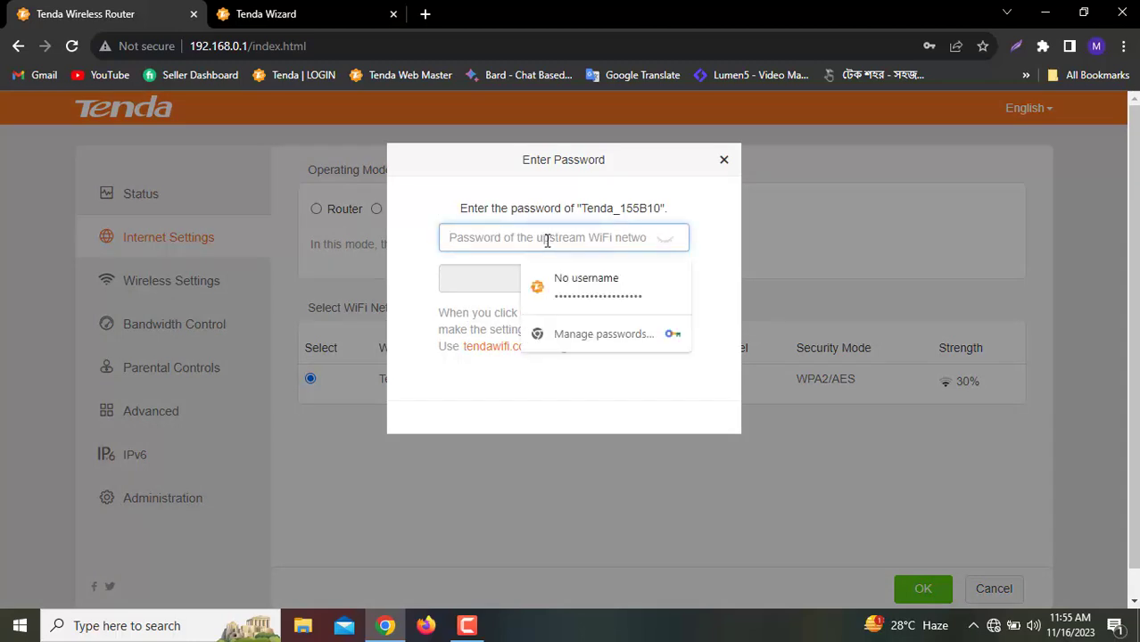
{"action": "type", "text": "12"}
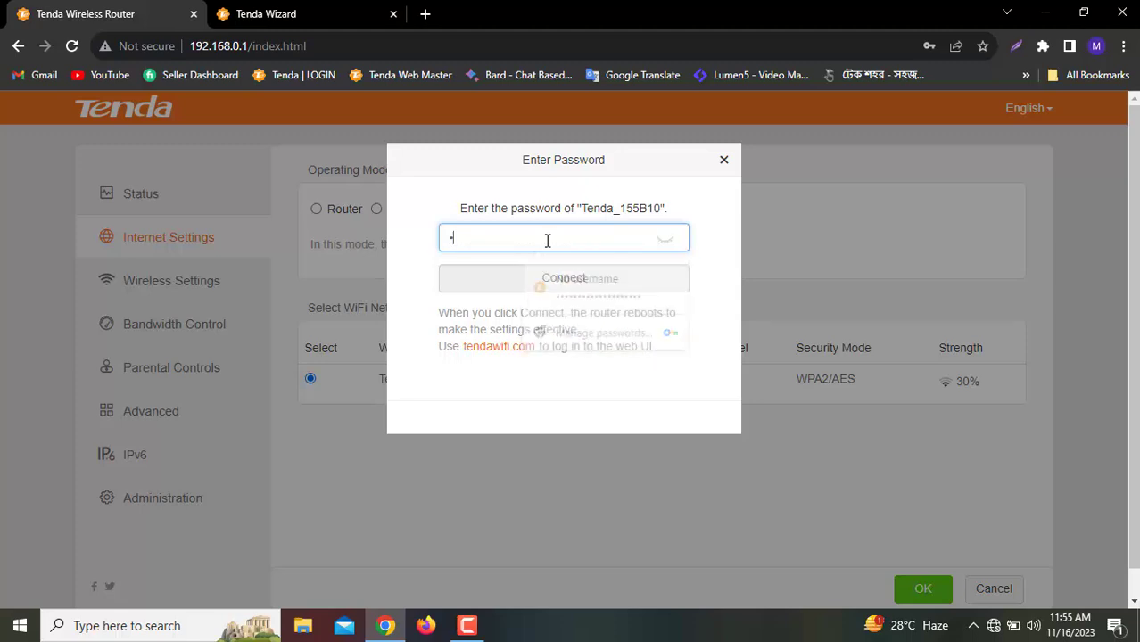
{"action": "type", "text": "345678"}
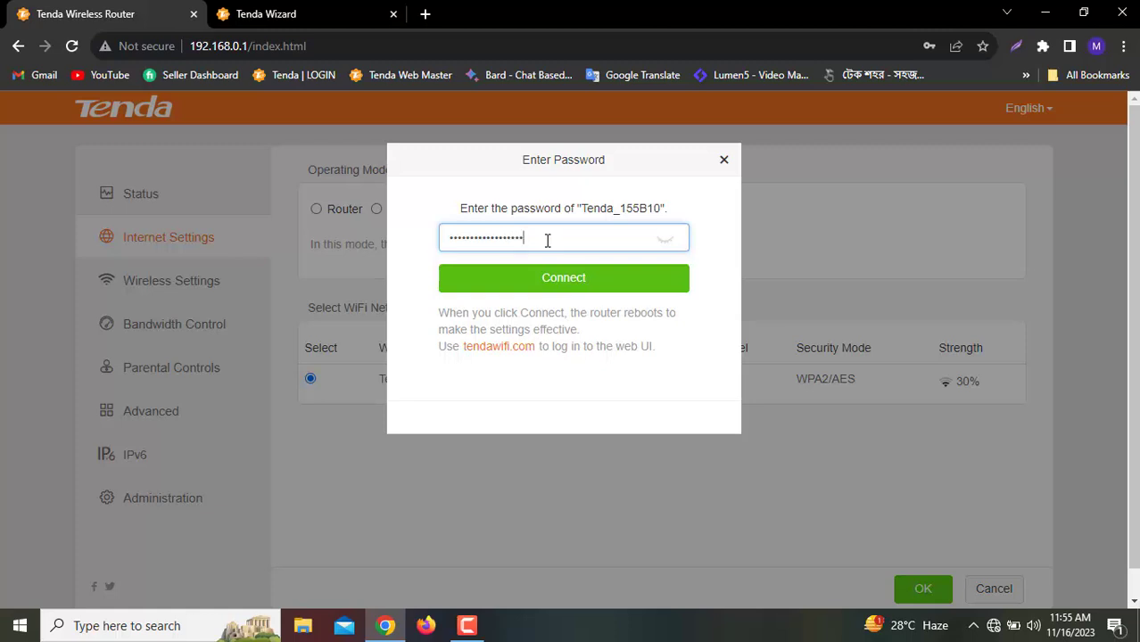
{"action": "left_click", "coordinate": [591, 279]}
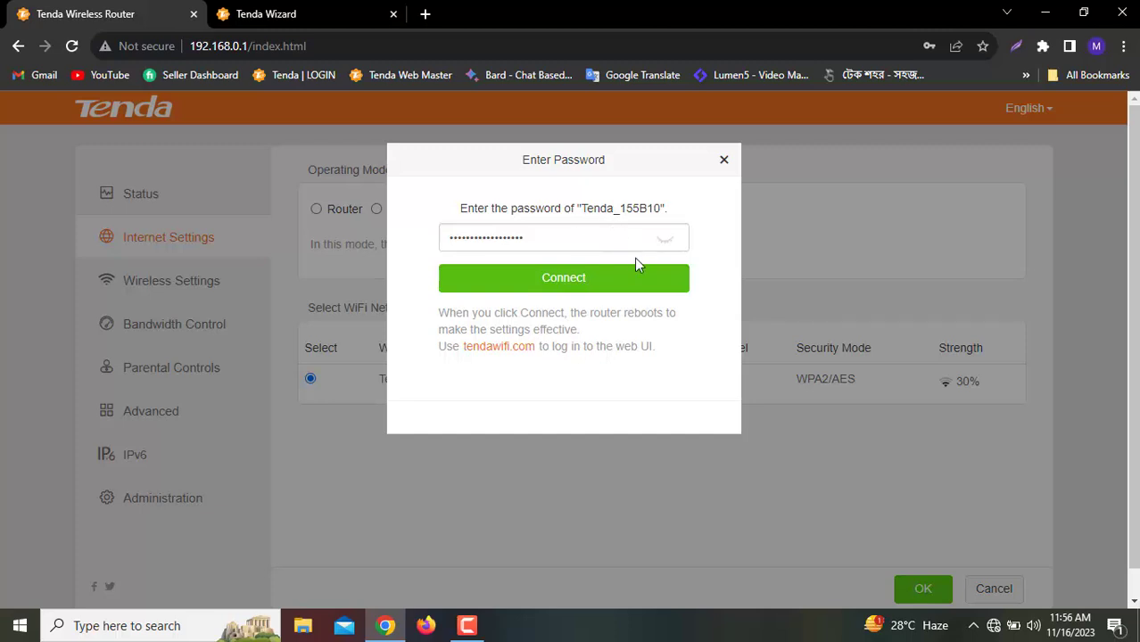
{"action": "scroll", "coordinate": [582, 299], "scroll_direction": "down", "scroll_amount": 1}
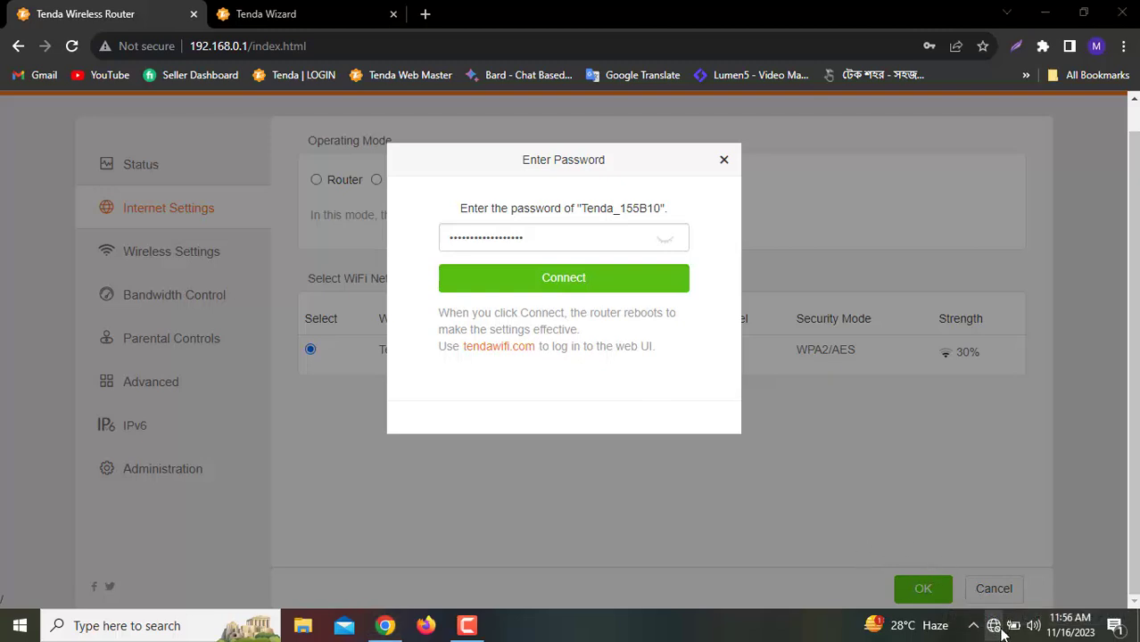
Connect the PC to the secured Tenda_6D6D00 2 Wi-Fi network from the Windows flyout
{"action": "left_click", "coordinate": [994, 625]}
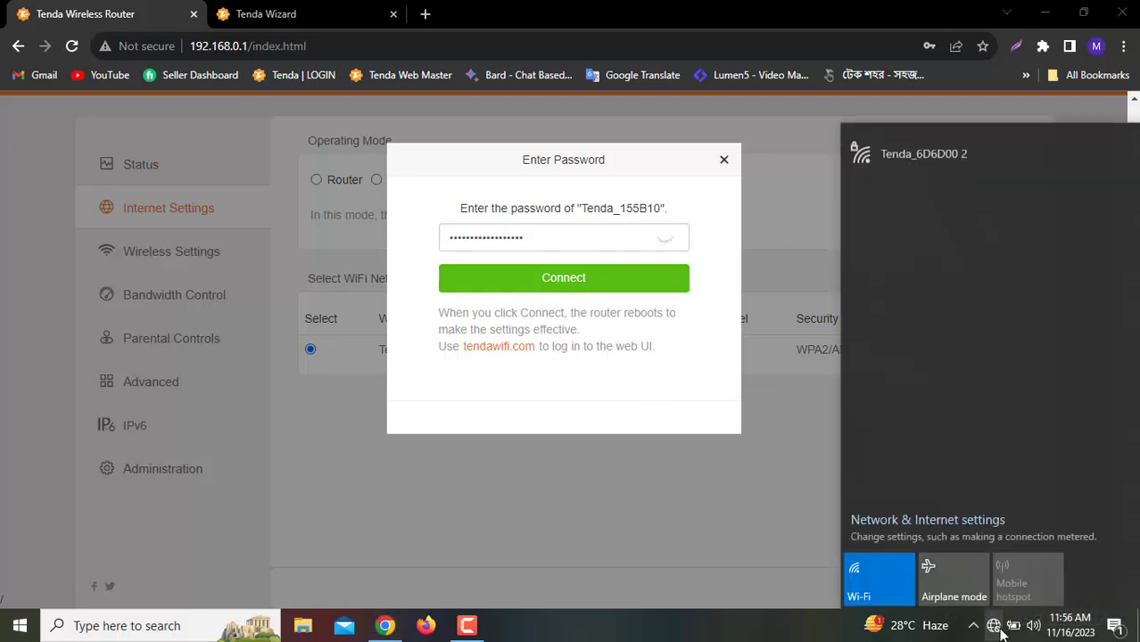
{"action": "left_click", "coordinate": [947, 154]}
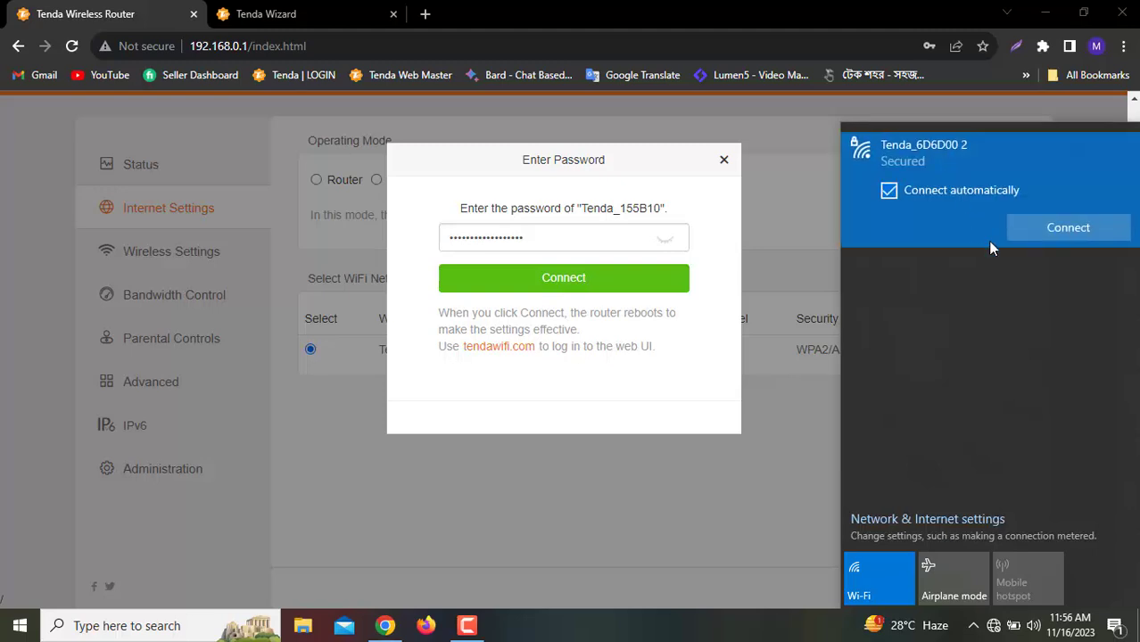
{"action": "left_click", "coordinate": [1049, 231]}
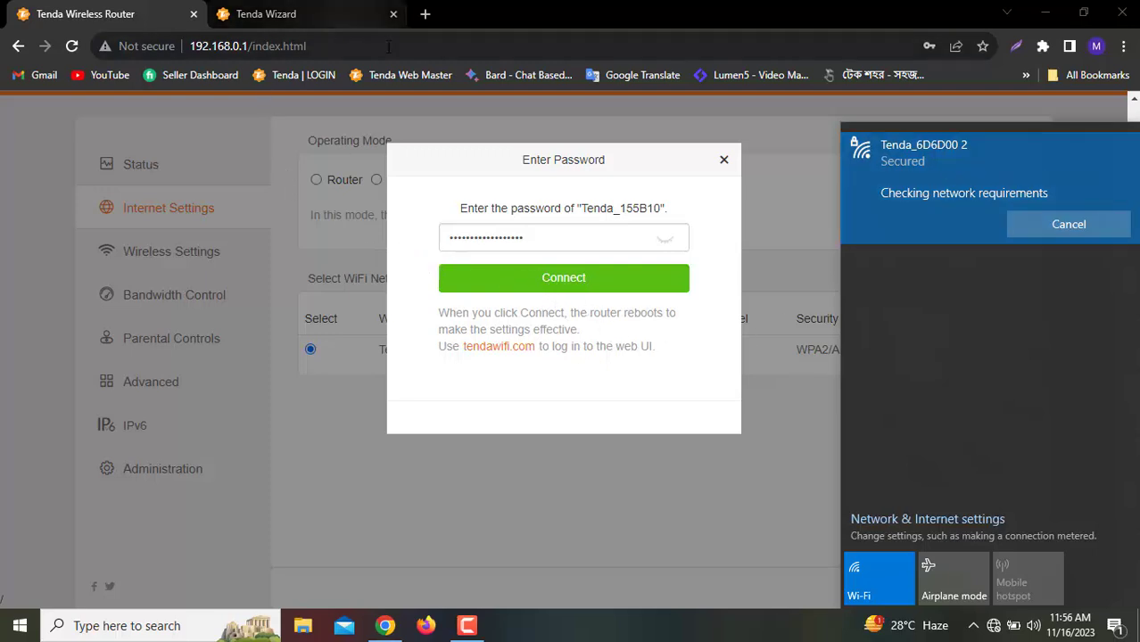
Open a new Chrome tab with the suggested 192.168.0.1 address
{"action": "left_click", "coordinate": [426, 14]}
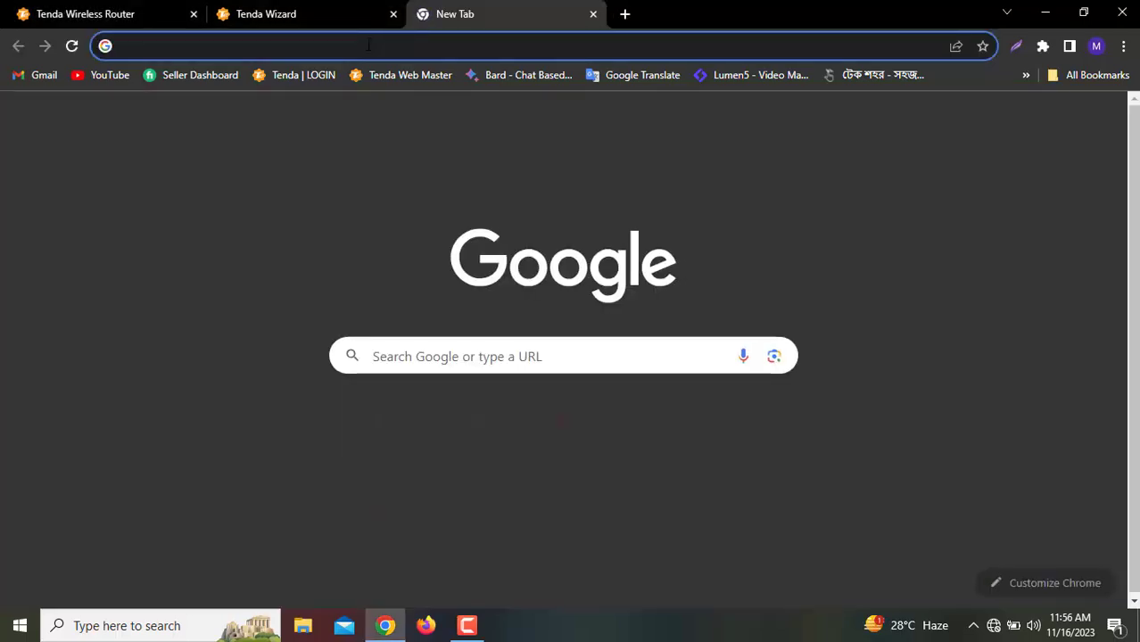
{"action": "type", "text": "192.168.0.1"}
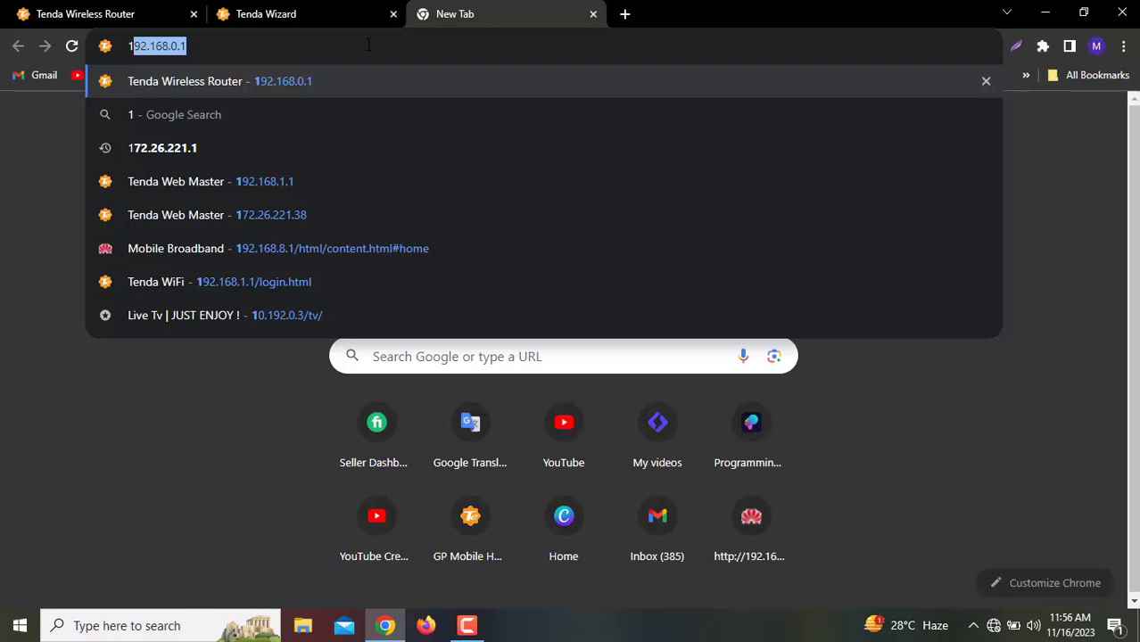
{"action": "key", "text": "Right"}
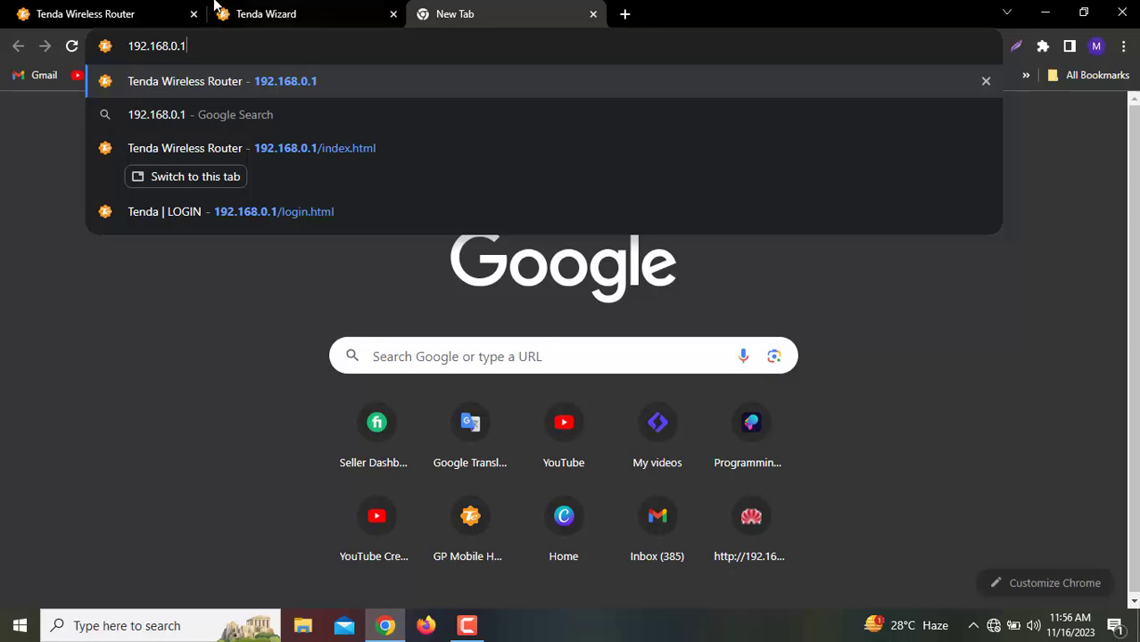
Copy the tendawifi.com text from the Tenda Wireless Router tab and select its address bar
{"action": "left_click", "coordinate": [94, 11]}
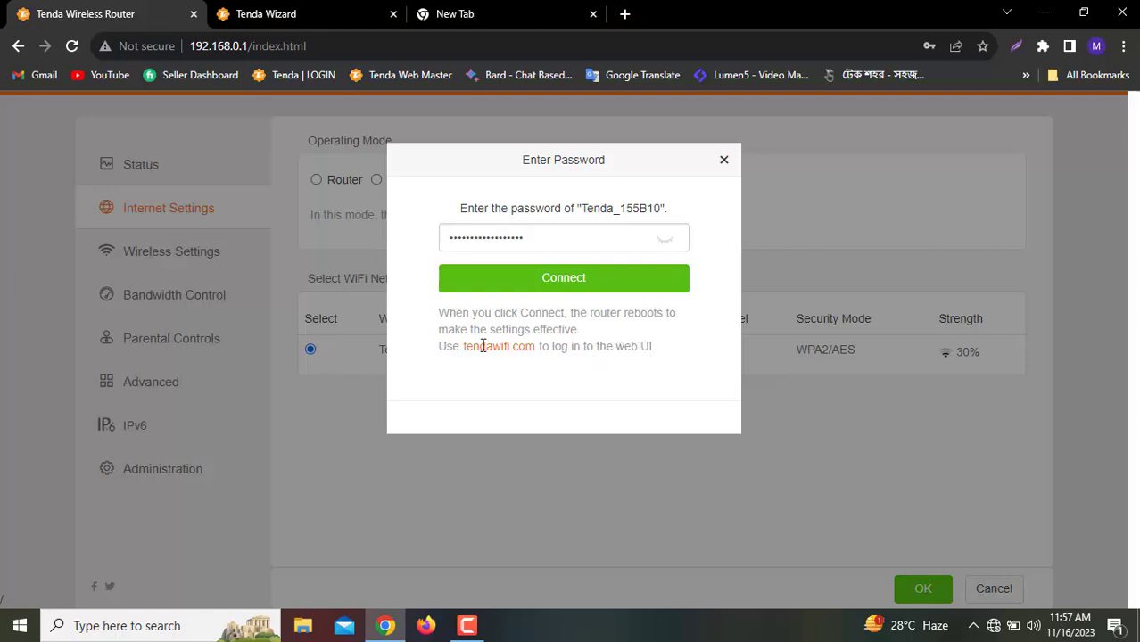
{"action": "left_click_drag", "start_coordinate": [463, 346], "coordinate": [536, 346]}
{"action": "key", "text": "ctrl+c"}
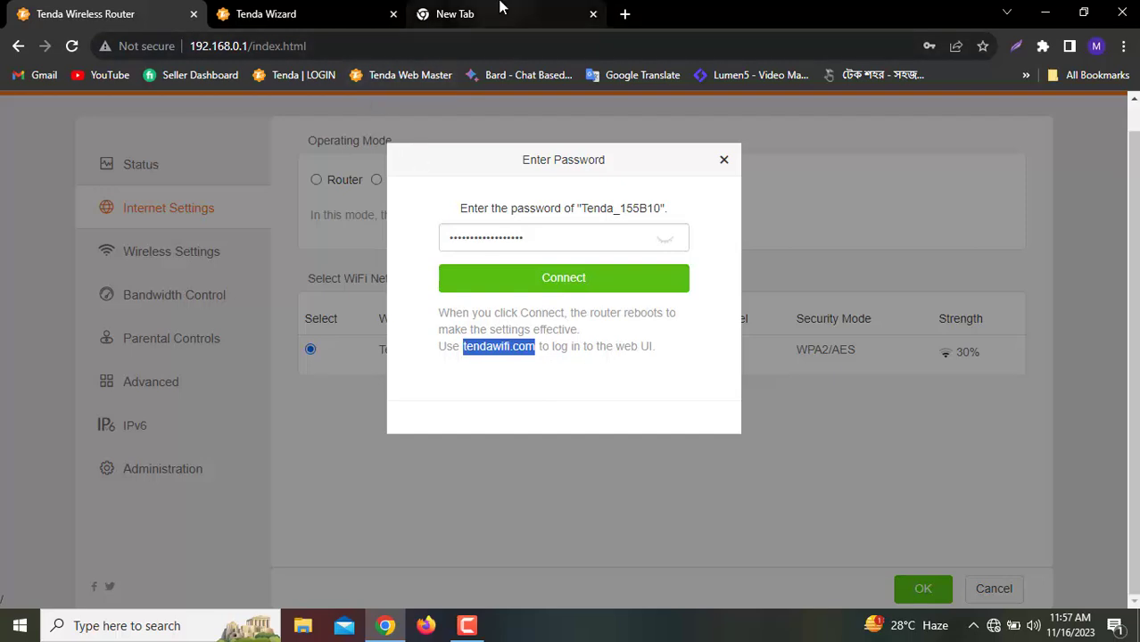
{"action": "left_click", "coordinate": [348, 49]}
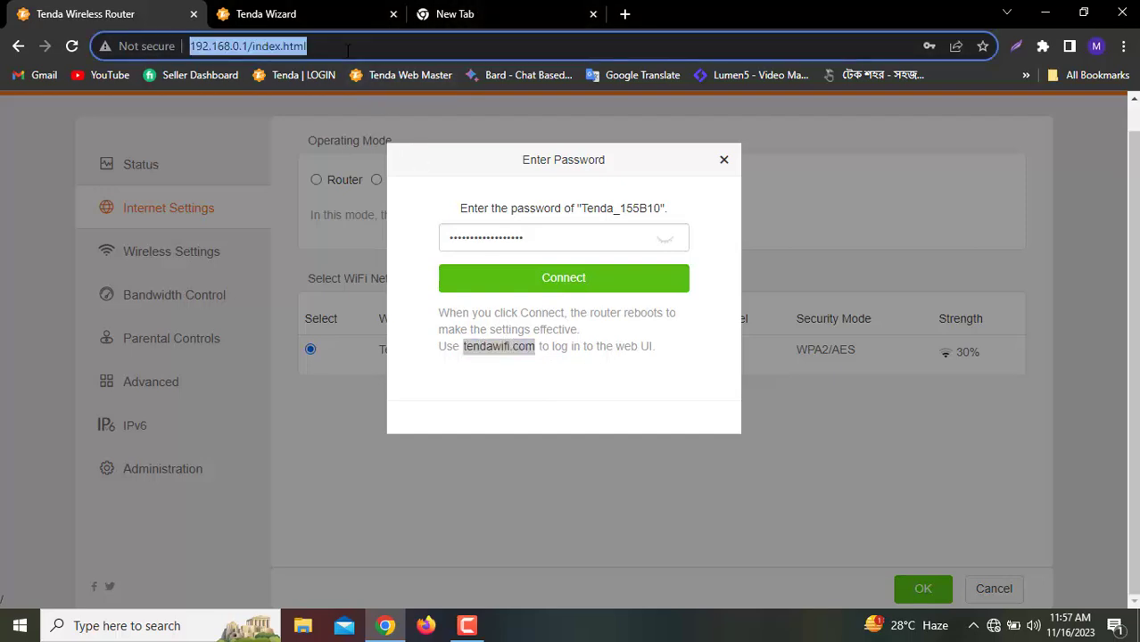
Load tendawifi.com, dismiss the login password reminder, and check the PC's Wi-Fi status
{"action": "key", "text": "ctrl+v"}
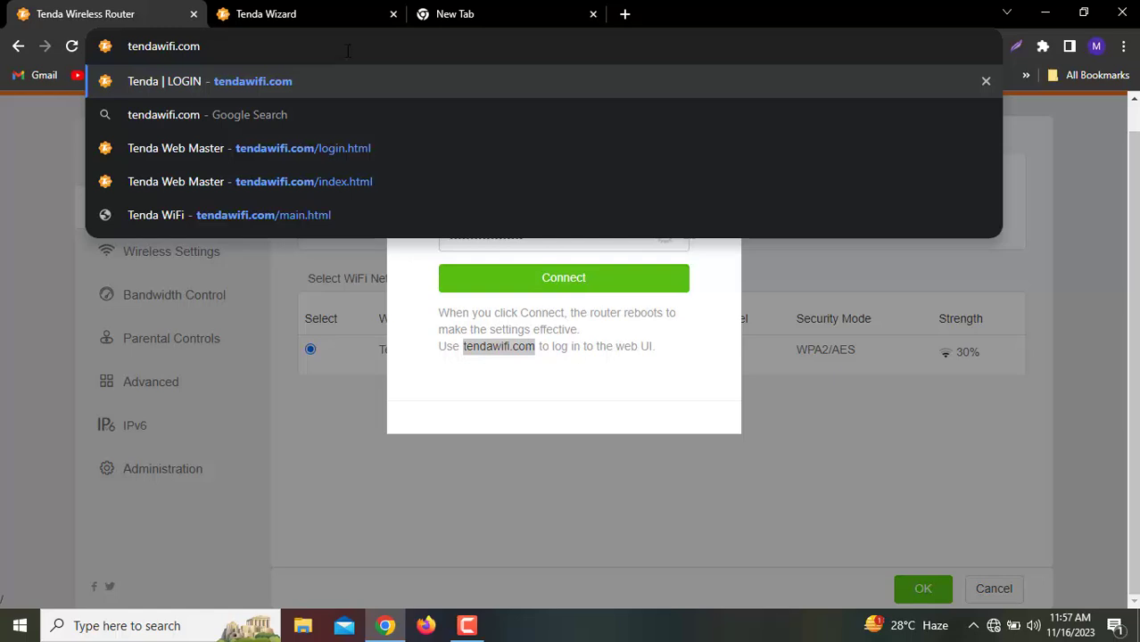
{"action": "key", "text": "Return"}
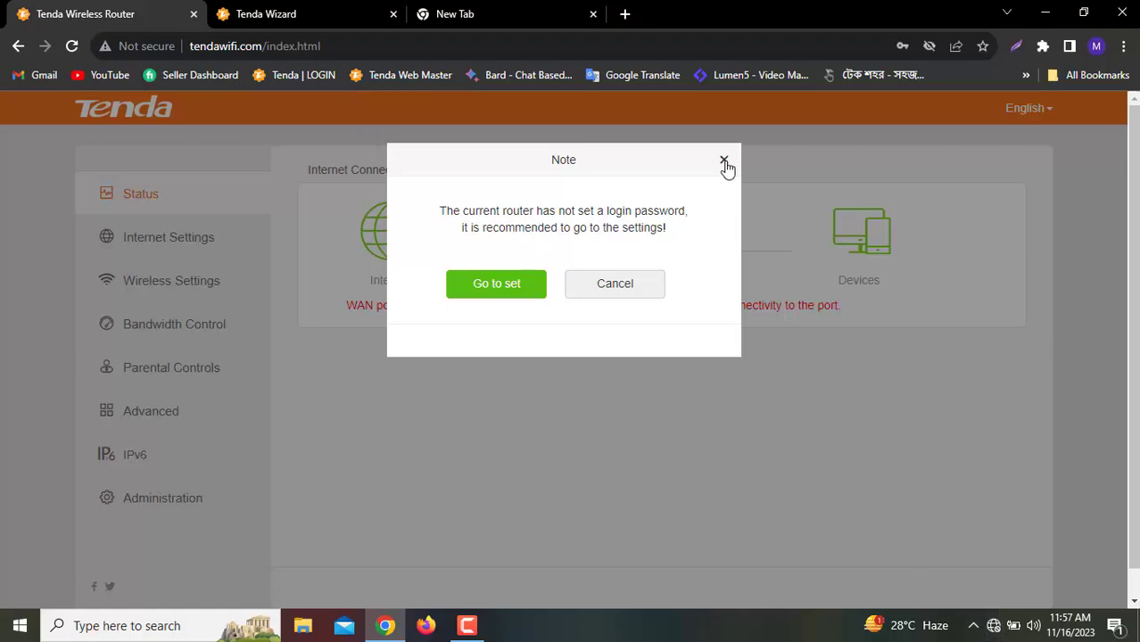
{"action": "left_click", "coordinate": [724, 163]}
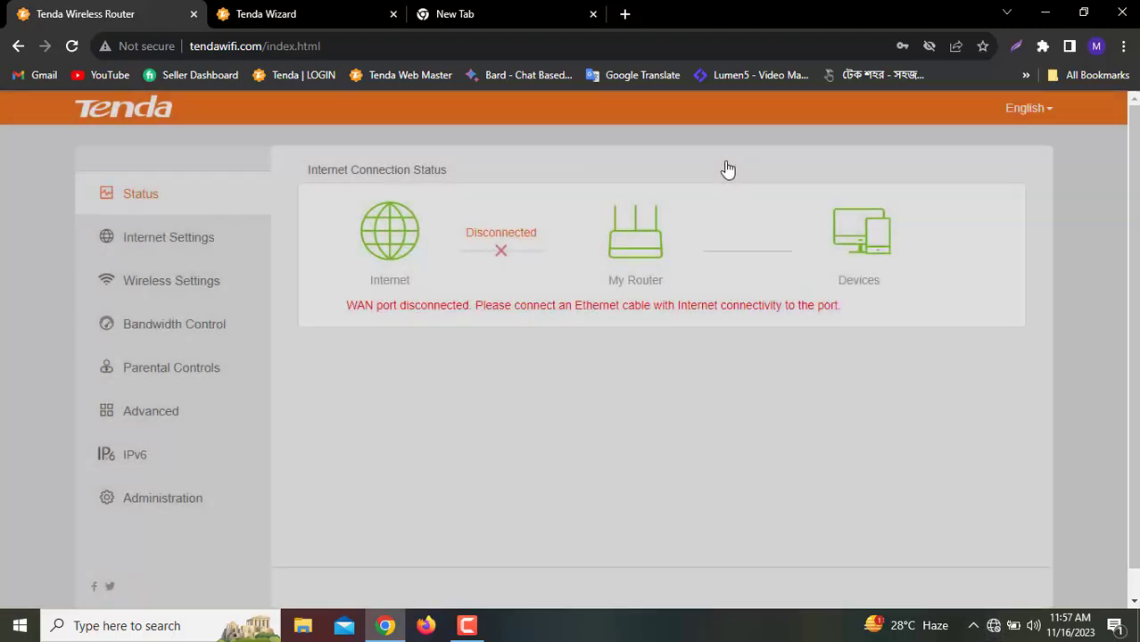
{"action": "left_click", "coordinate": [993, 626]}
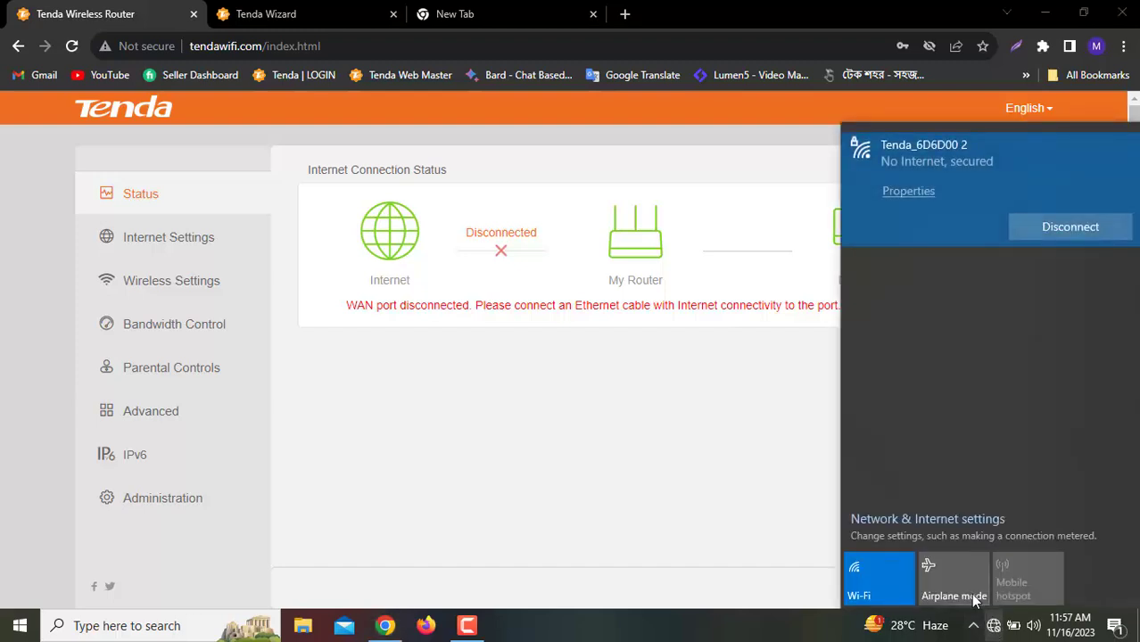
Set Internet Settings to Universal Repeater mode and pick Tenda_155B10 as the network to extend
{"action": "left_click", "coordinate": [513, 365]}
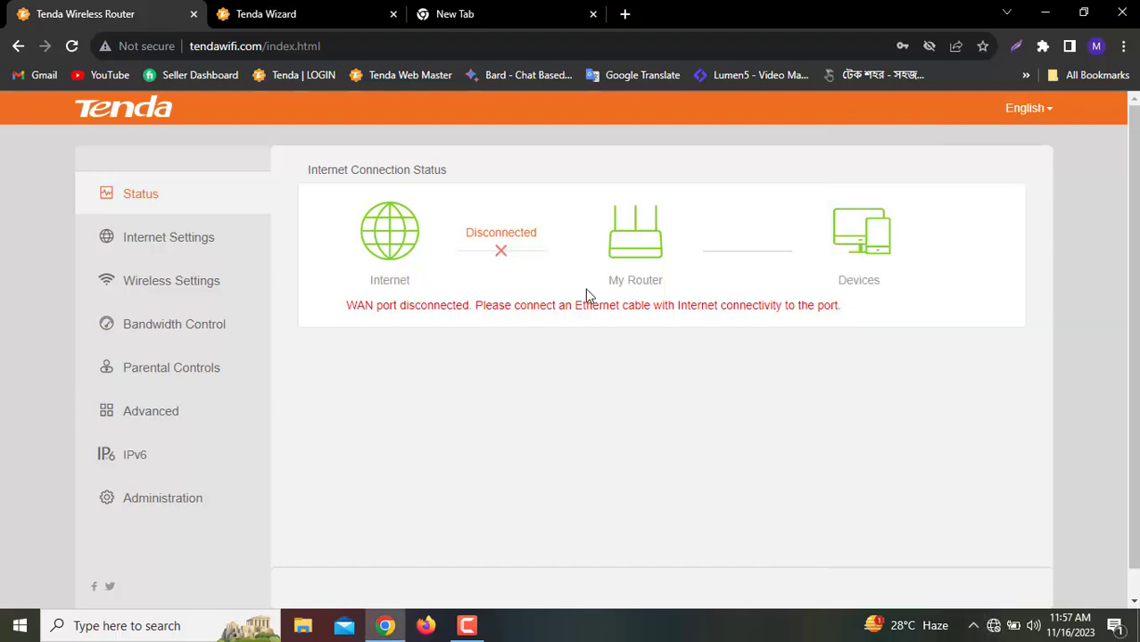
{"action": "left_click", "coordinate": [172, 239]}
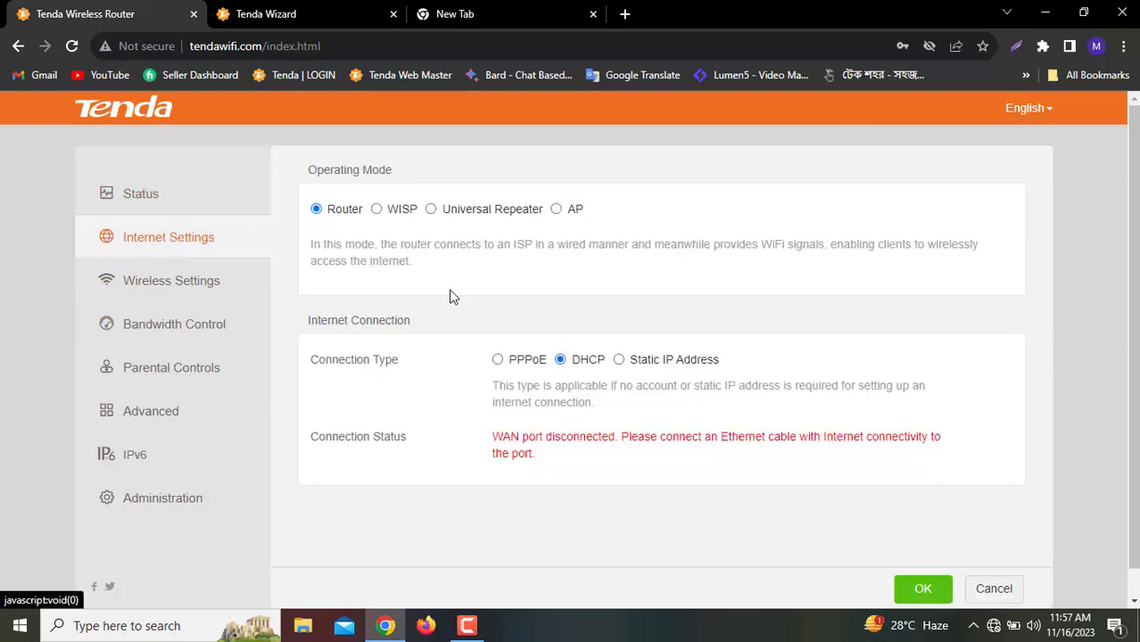
{"action": "left_click", "coordinate": [431, 209]}
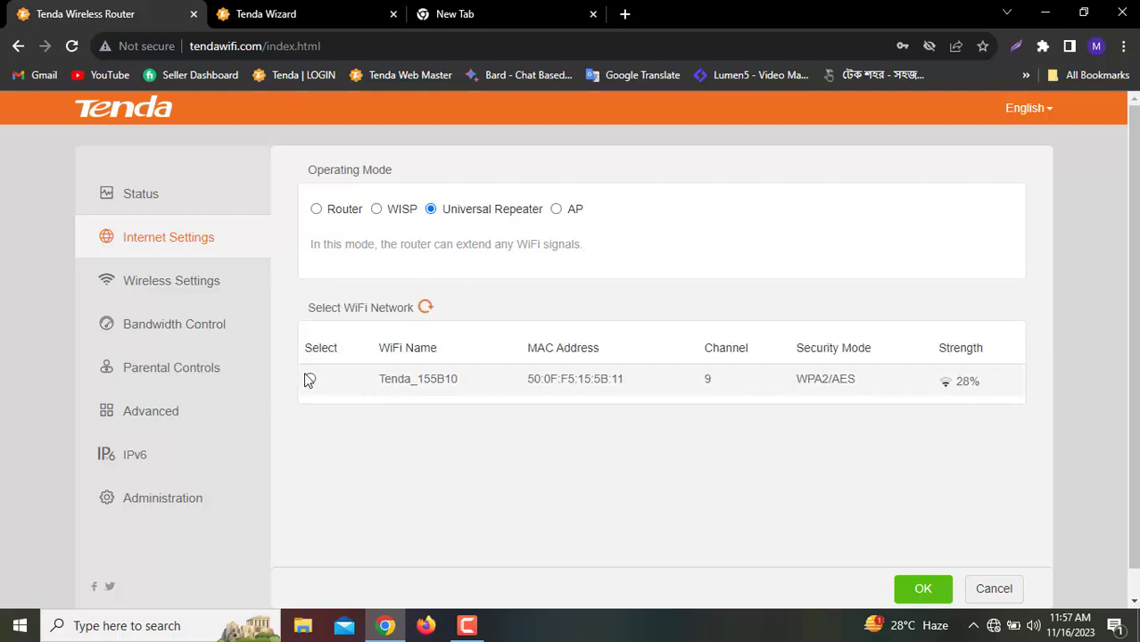
{"action": "left_click", "coordinate": [311, 380]}
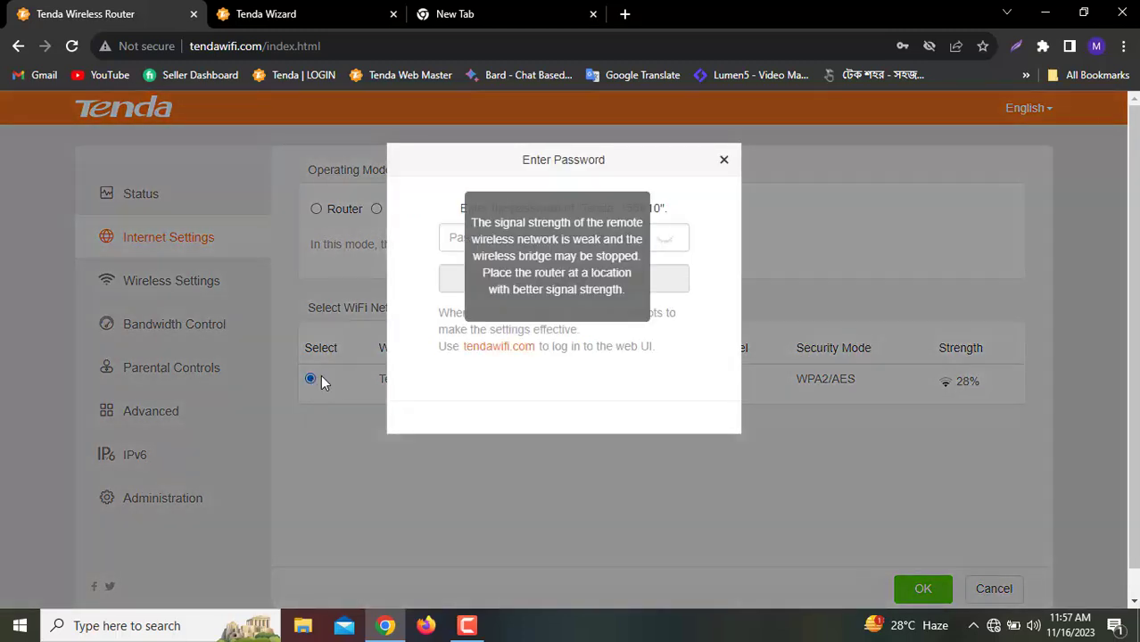
Enter the Tenda_155B10 Wi-Fi password in the Enter Password dialog
{"action": "left_click", "coordinate": [455, 239]}
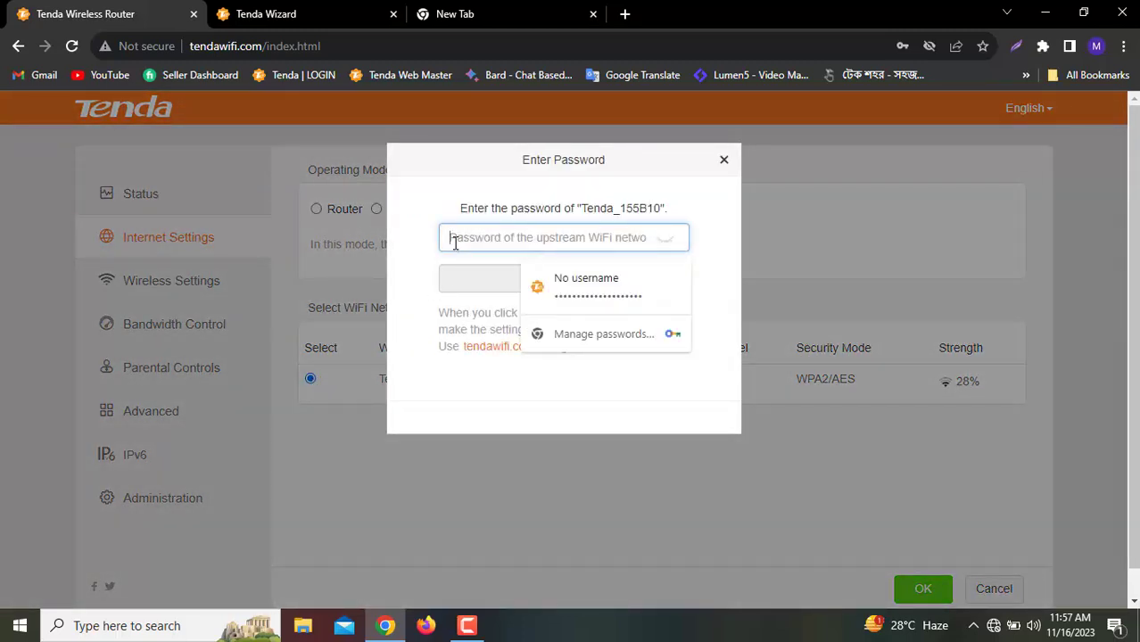
{"action": "type", "text": "1"}
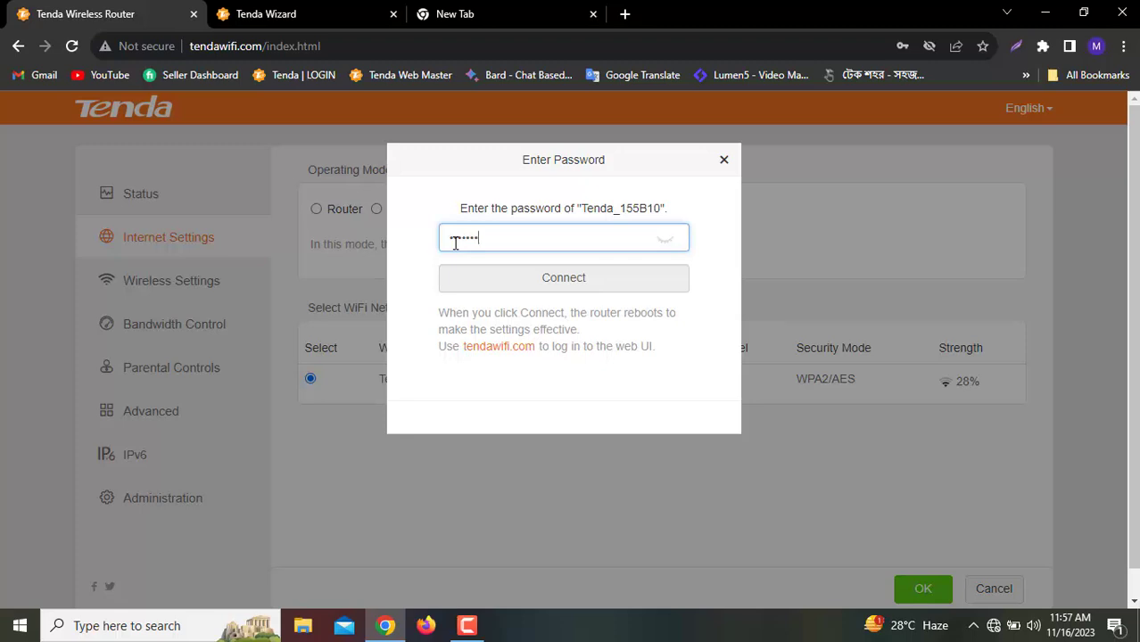
{"action": "type", "text": "111"}
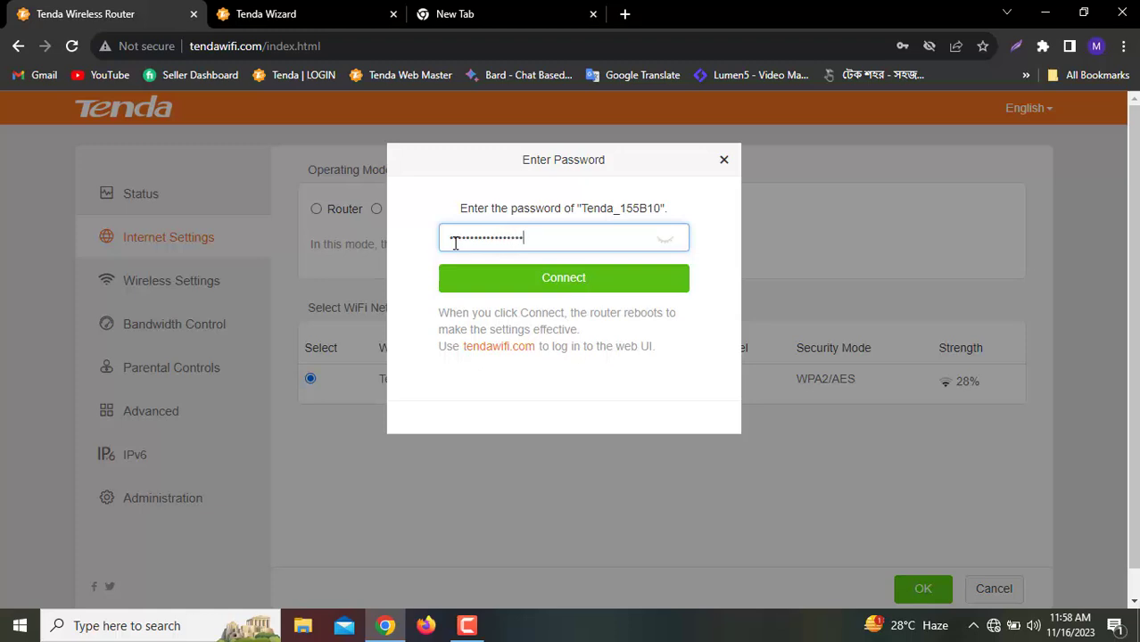
Connect to Tenda_155B10 so the router reboots, dismissing Chrome's update-password offer
{"action": "left_click", "coordinate": [550, 277]}
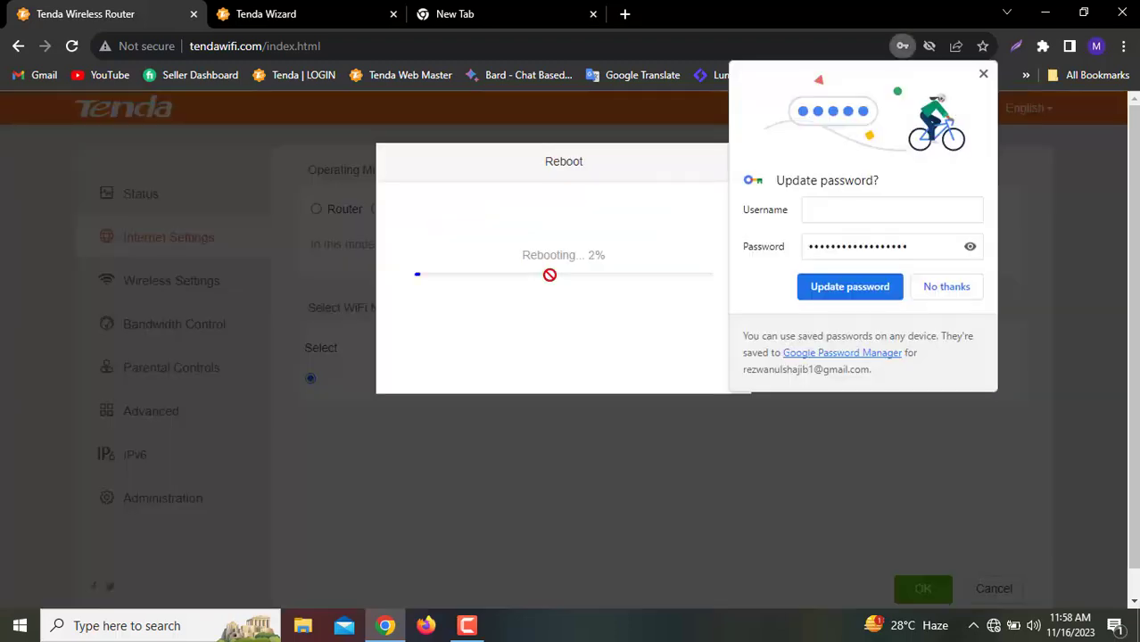
{"action": "left_click", "coordinate": [983, 73]}
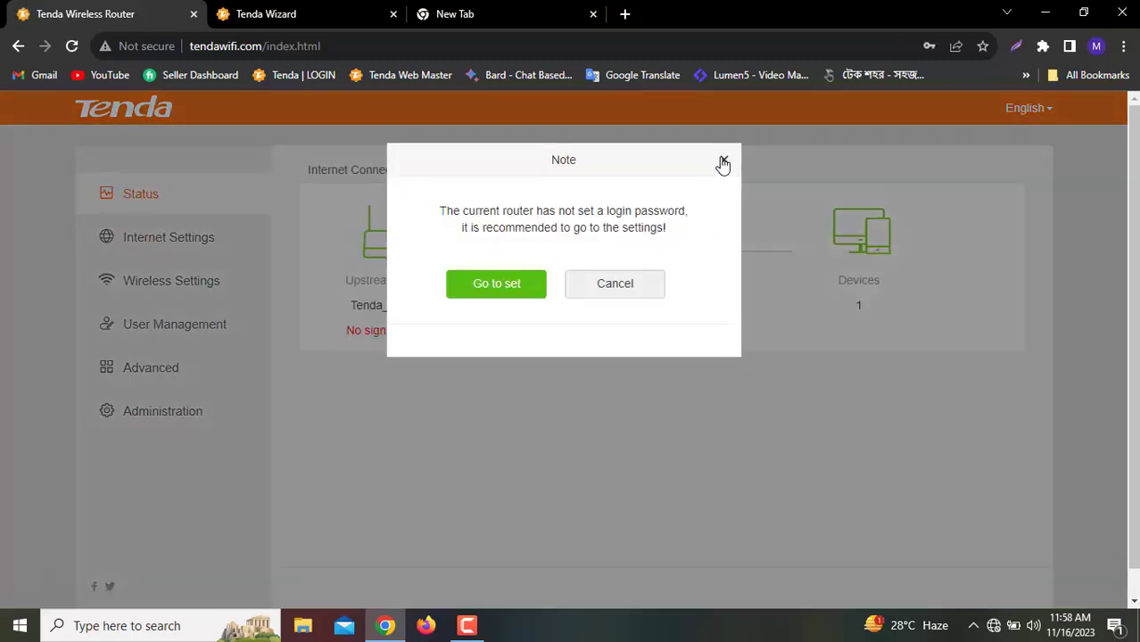
Dismiss the password reminder, review the repeater setup, and check the PC's Wi-Fi status
{"action": "left_click", "coordinate": [724, 161]}
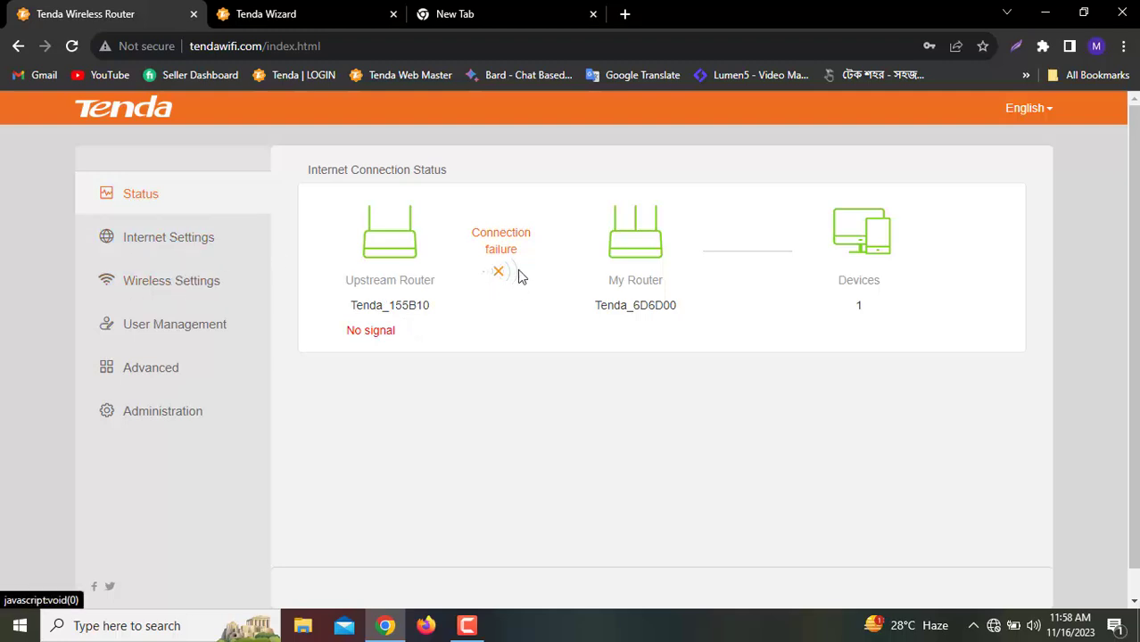
{"action": "left_click", "coordinate": [184, 244]}
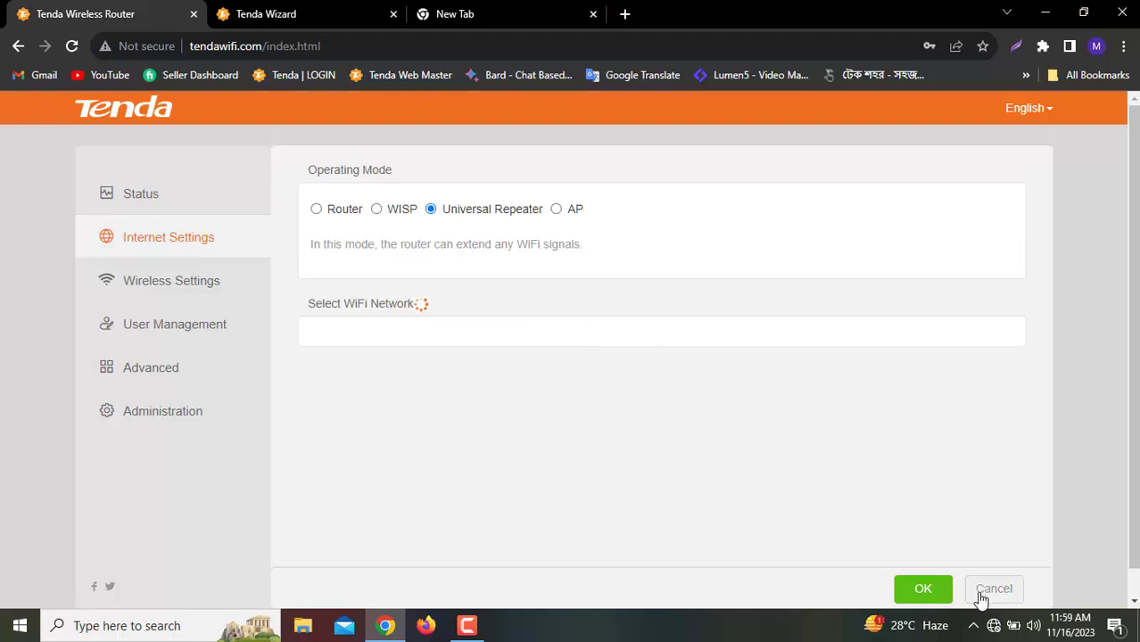
{"action": "left_click", "coordinate": [994, 626]}
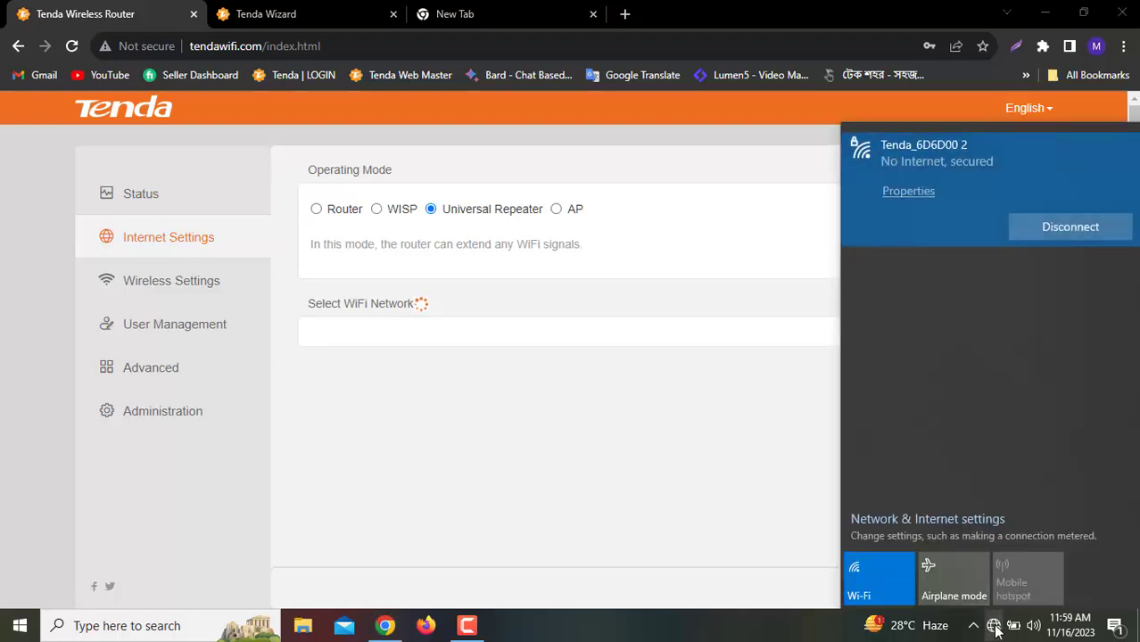
{"action": "left_click", "coordinate": [691, 321]}
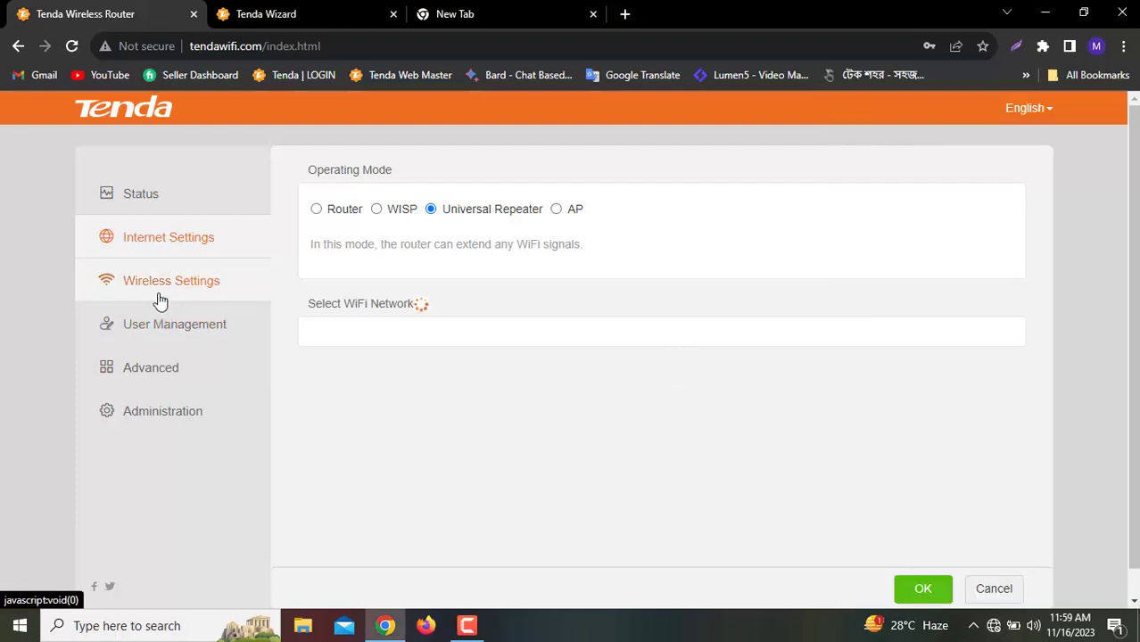
Switch between Status and Internet Settings until Universal Repeater bridging to Tenda_155B10 shows, then recheck Wi-Fi
{"action": "left_click", "coordinate": [156, 201]}
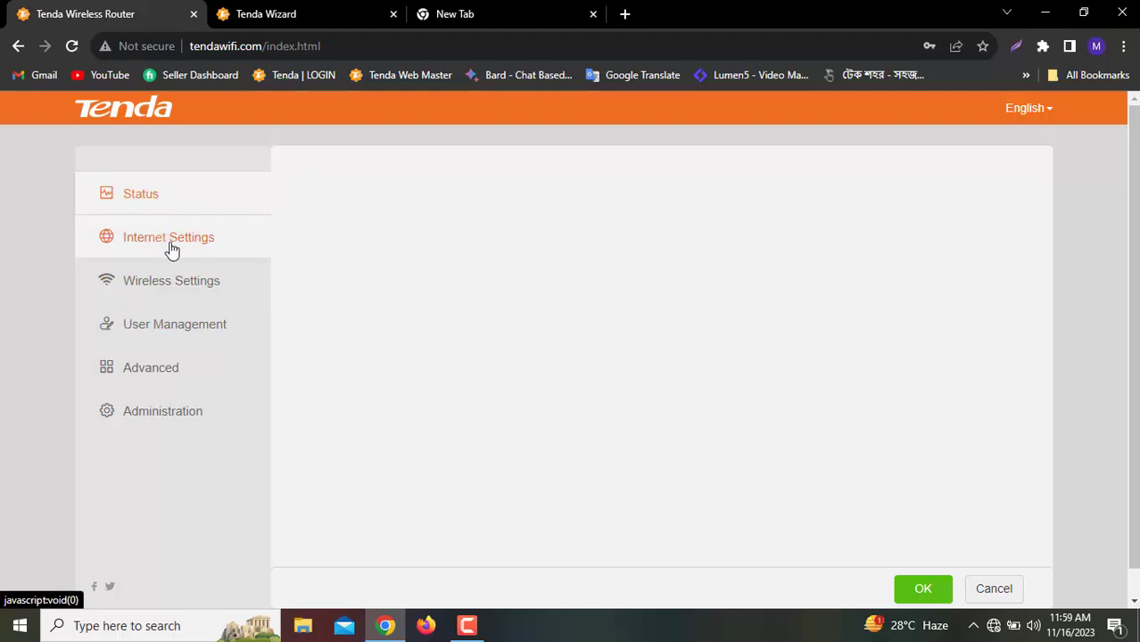
{"action": "left_click", "coordinate": [172, 250]}
{"action": "left_click", "coordinate": [186, 191]}
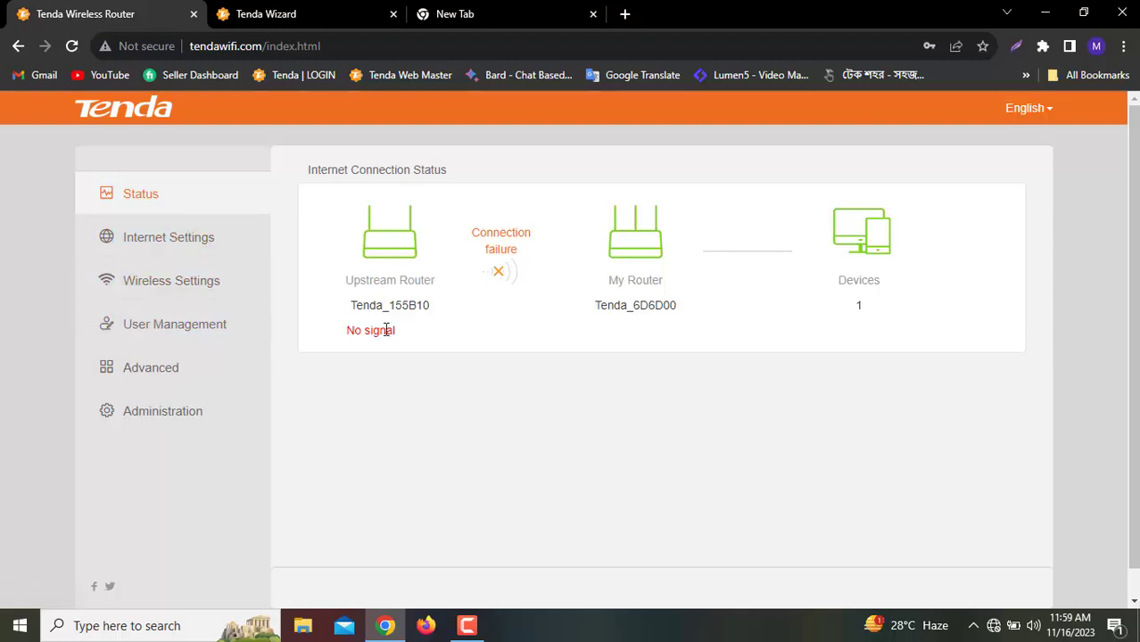
{"action": "left_click", "coordinate": [190, 250]}
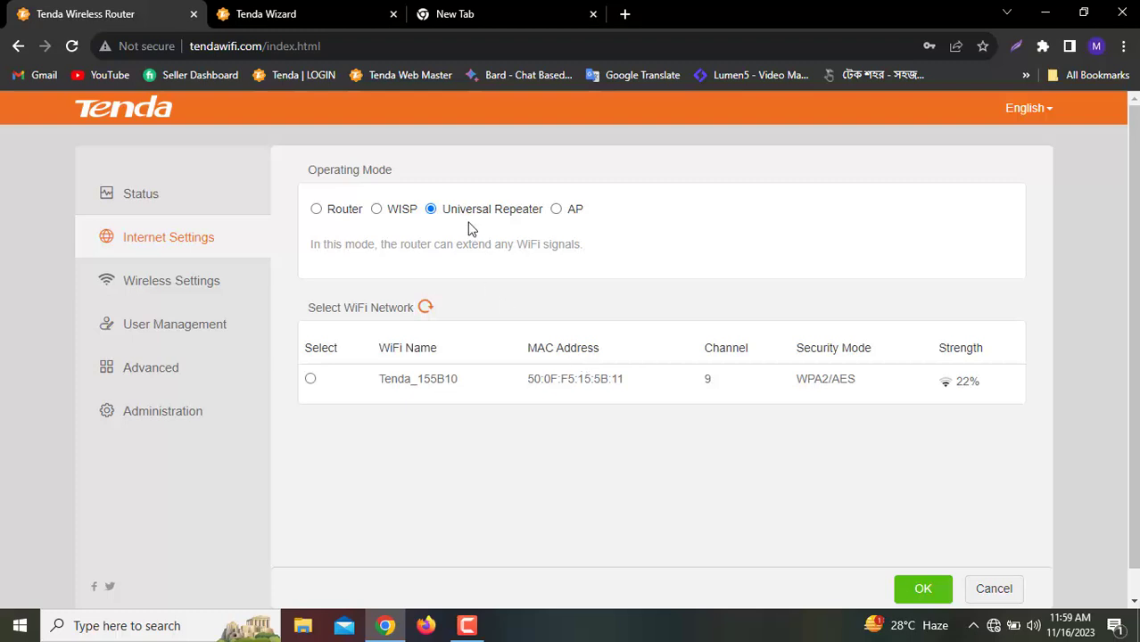
{"action": "left_click", "coordinate": [179, 208]}
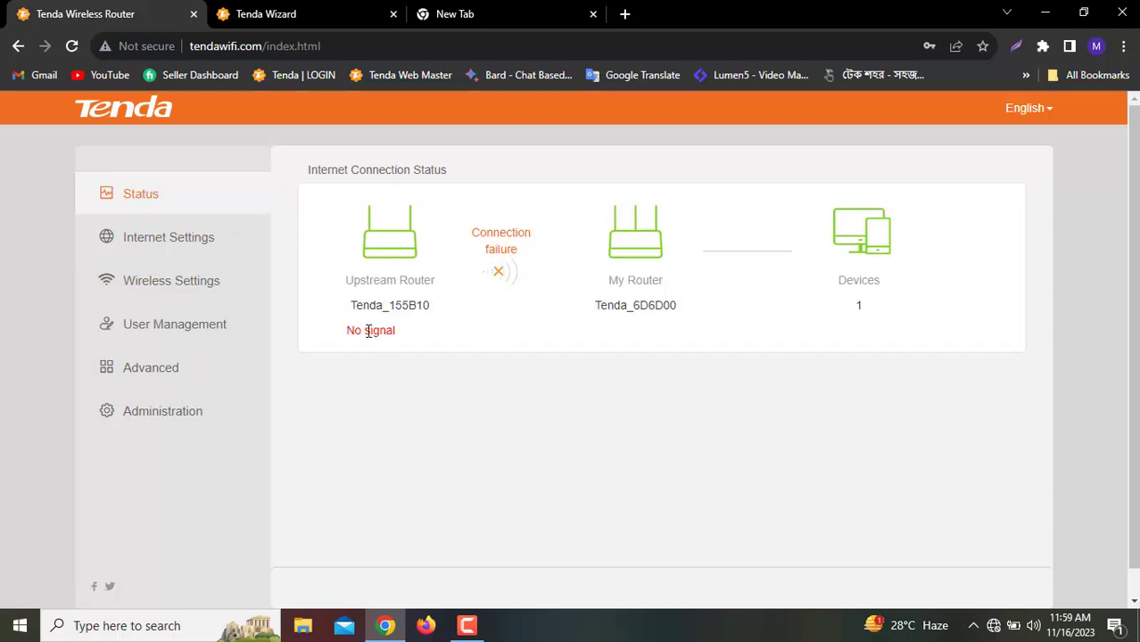
{"action": "left_click", "coordinate": [994, 627]}
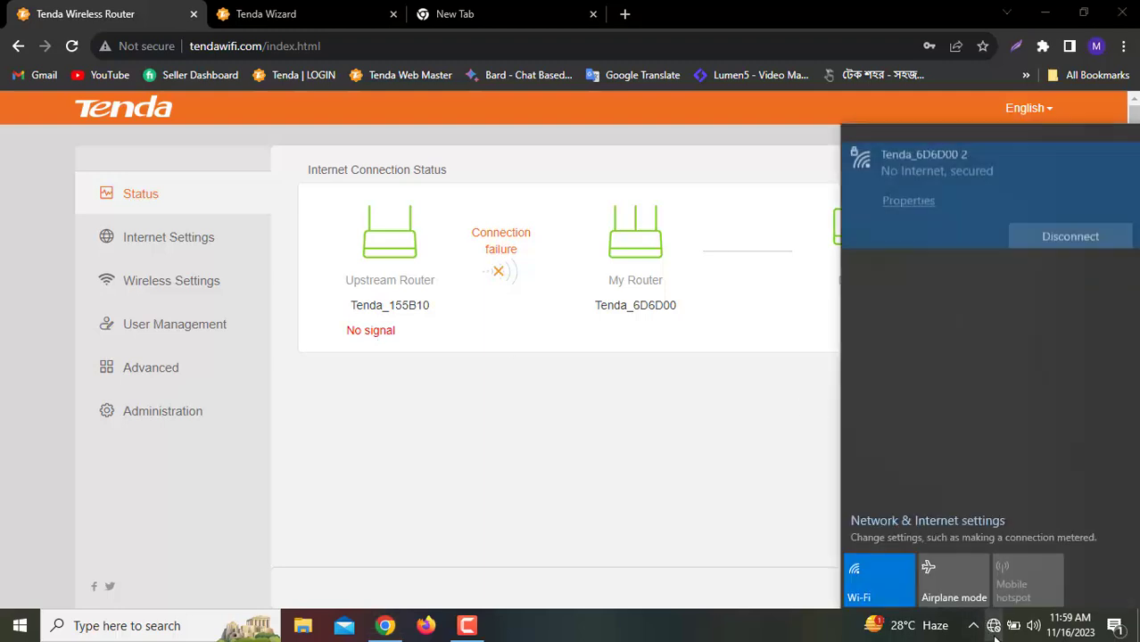
Close the Wi-Fi list and refresh the Status page by way of Internet Settings
{"action": "left_click", "coordinate": [548, 497]}
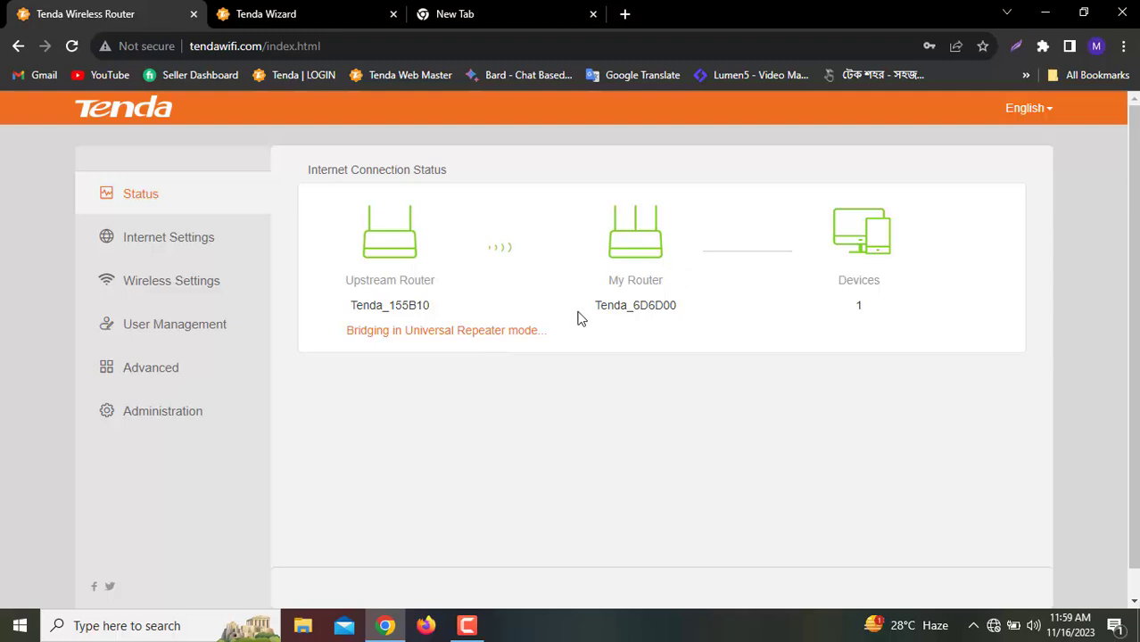
{"action": "scroll", "coordinate": [562, 326], "scroll_direction": "down", "scroll_amount": 1}
{"action": "scroll", "coordinate": [384, 329], "scroll_direction": "up", "scroll_amount": 1}
{"action": "left_click", "coordinate": [146, 256]}
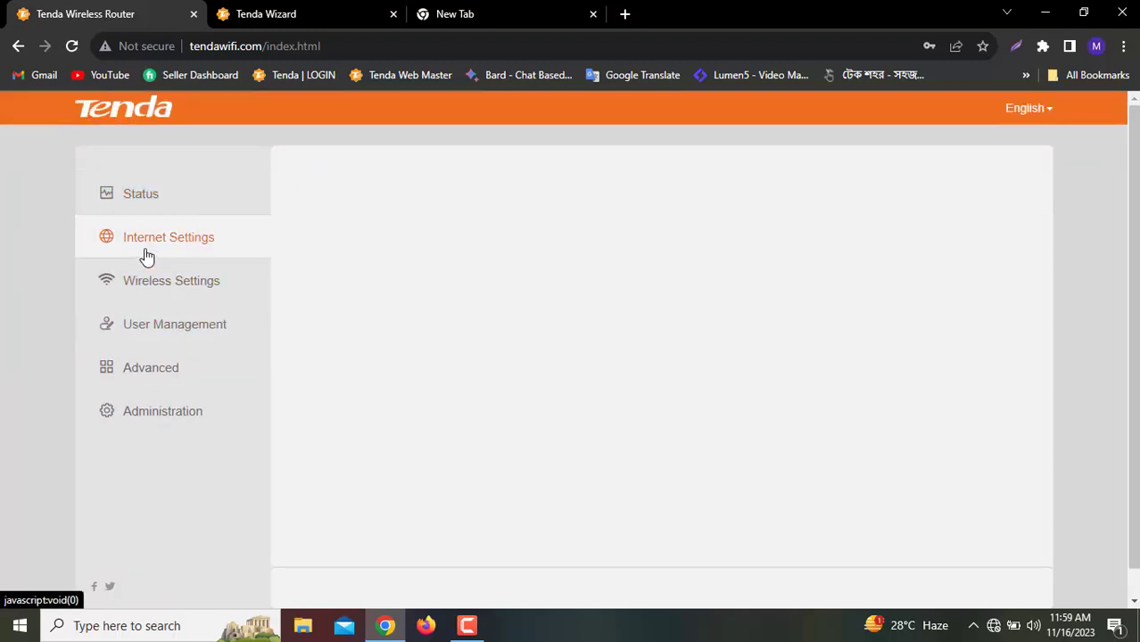
{"action": "left_click", "coordinate": [150, 204]}
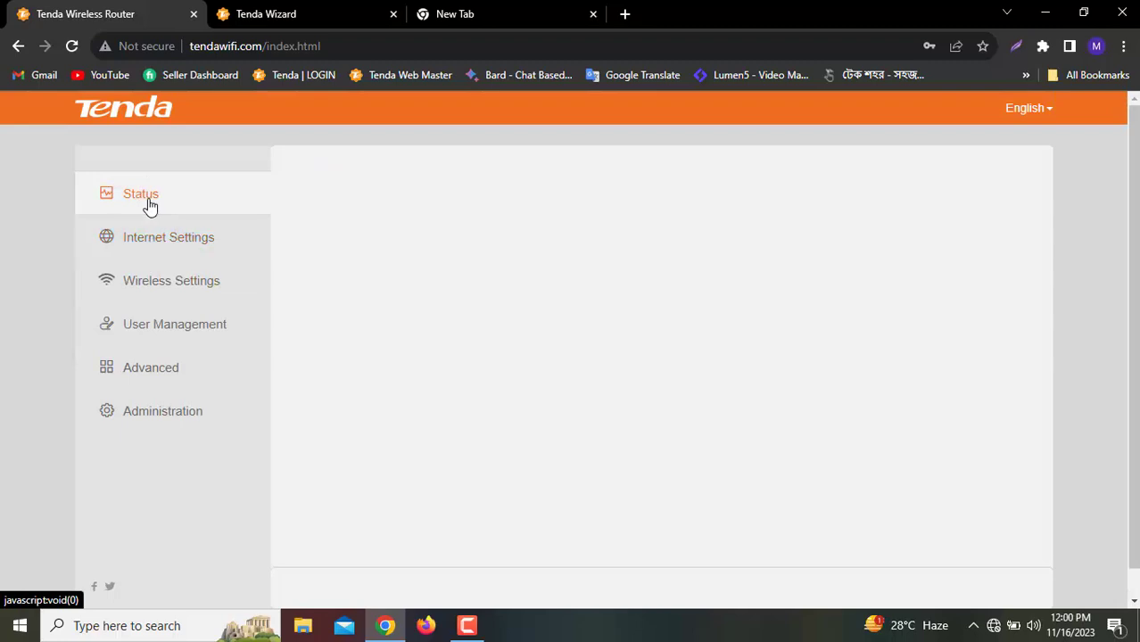
Recheck Wi-Fi, then reload Status until it shows Connection success with LAN IP 192.168.1.106
{"action": "left_click", "coordinate": [993, 630]}
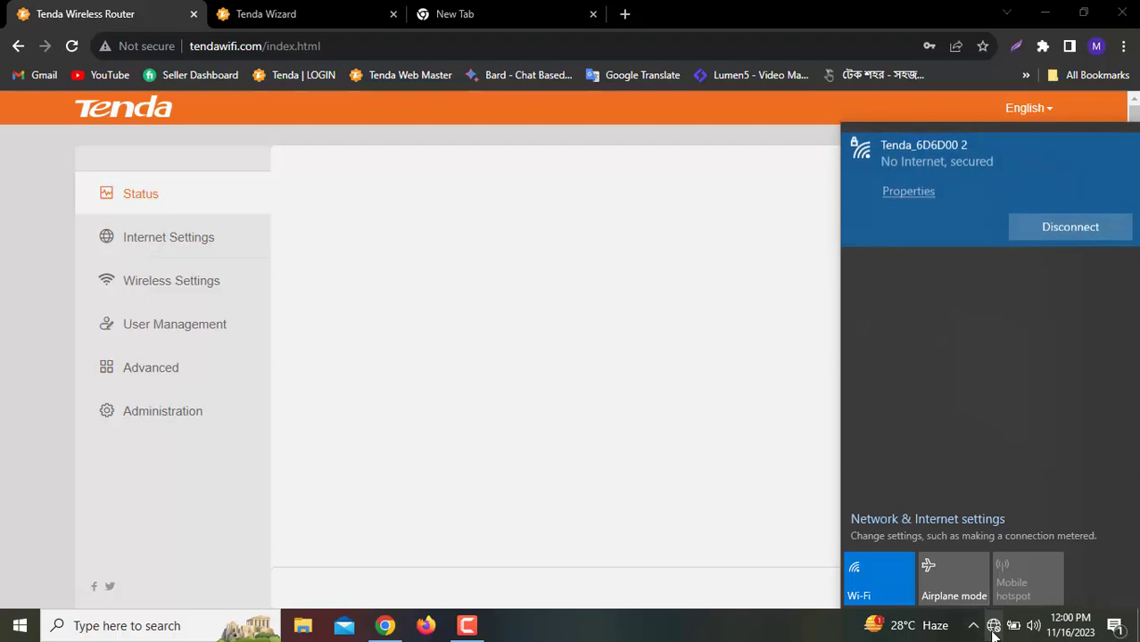
{"action": "left_click", "coordinate": [616, 337]}
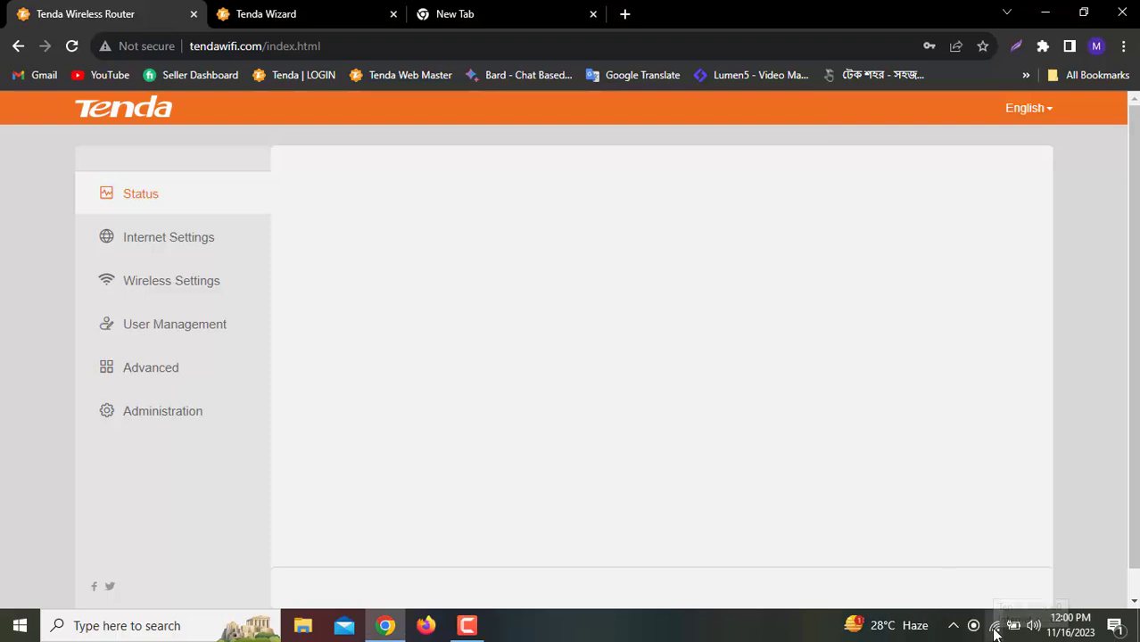
{"action": "left_click", "coordinate": [166, 250]}
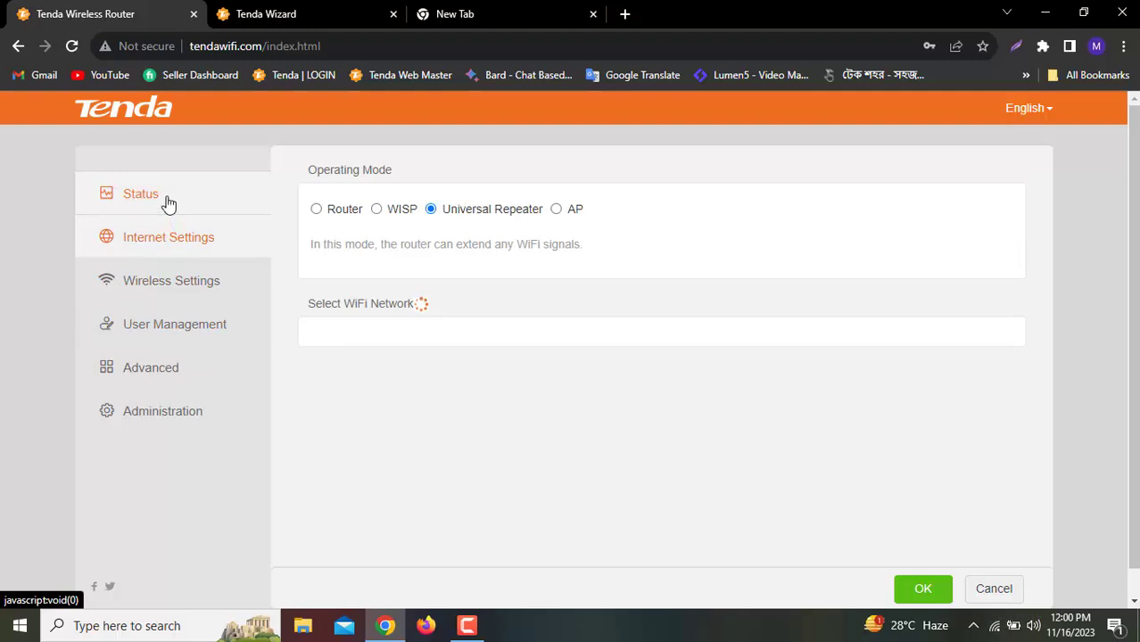
{"action": "left_click", "coordinate": [169, 204]}
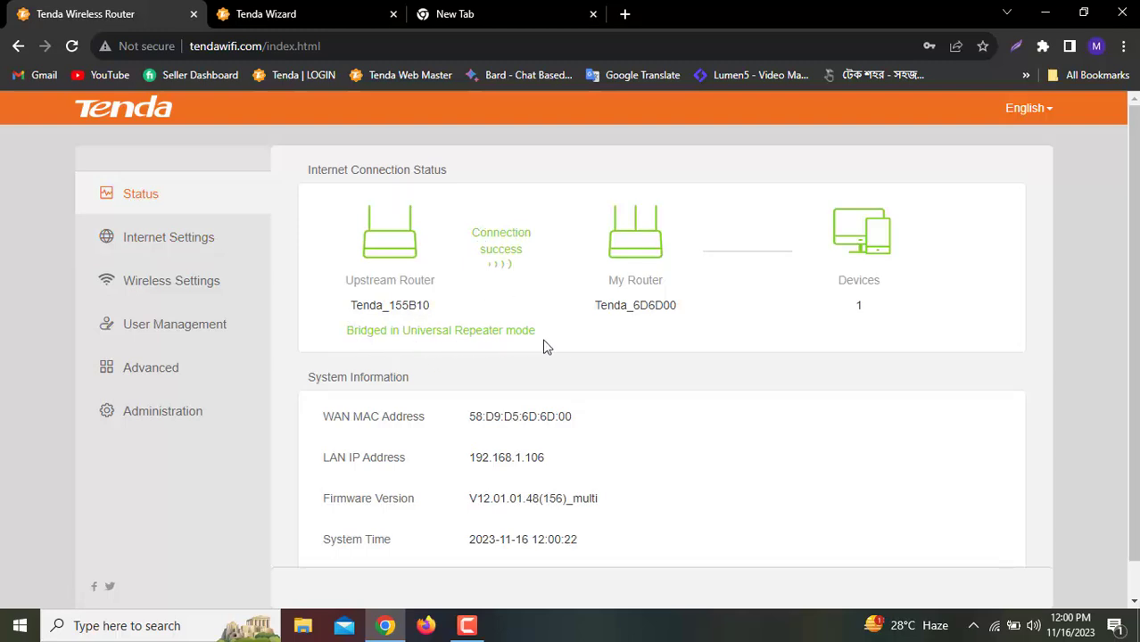
{"action": "scroll", "coordinate": [581, 349], "scroll_direction": "down", "scroll_amount": 1}
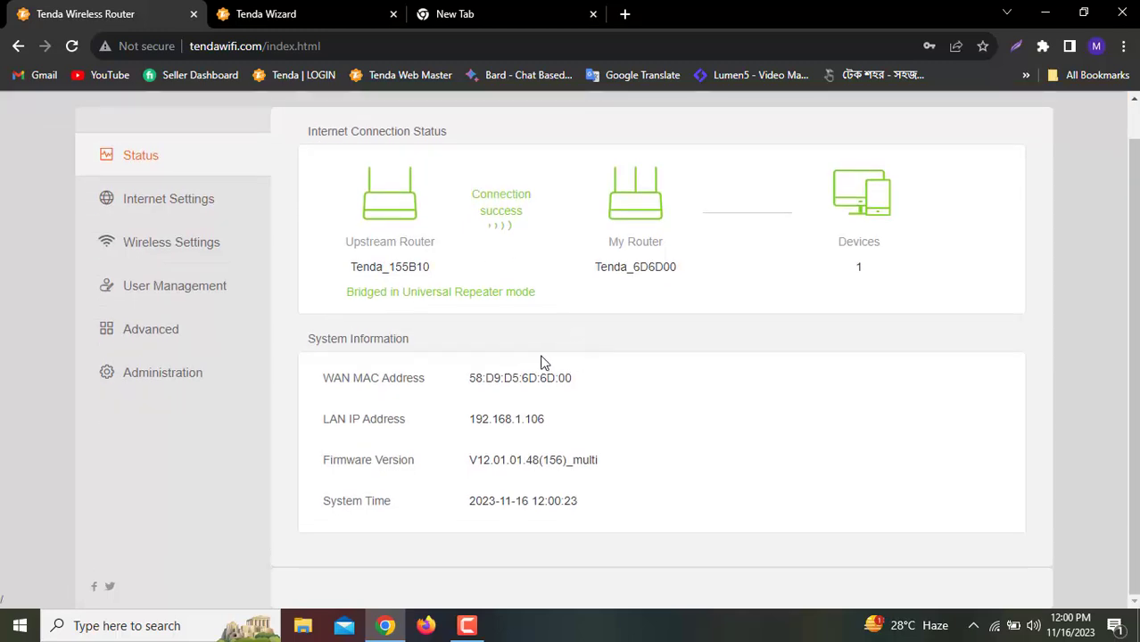
{"action": "scroll", "coordinate": [543, 362], "scroll_direction": "up", "scroll_amount": 1}
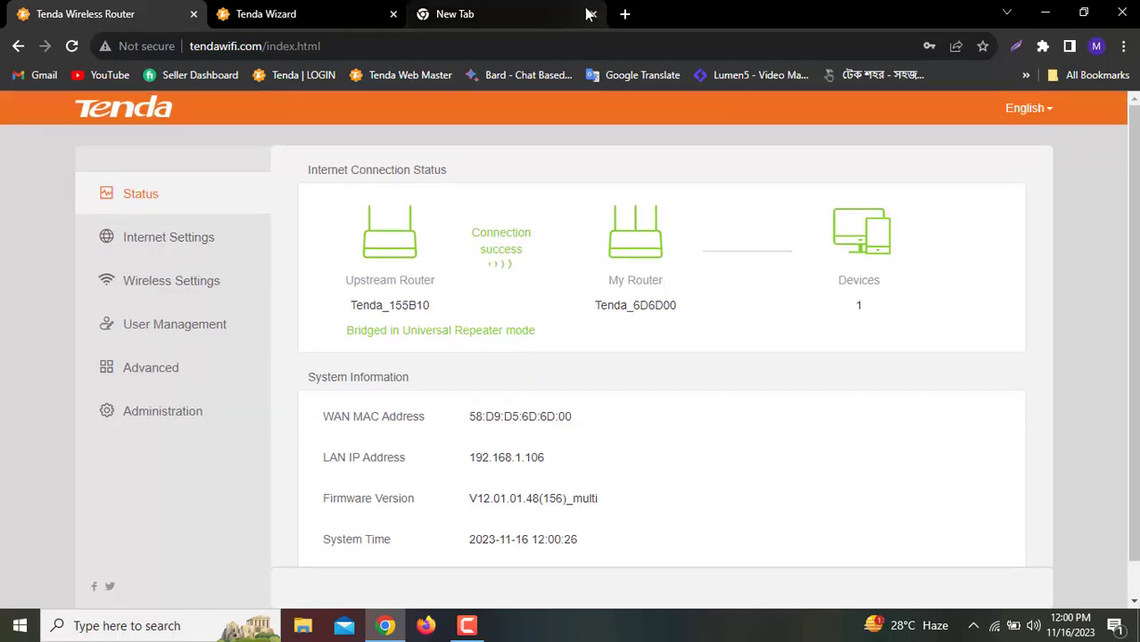
{"action": "left_click", "coordinate": [535, 11]}
{"action": "left_click", "coordinate": [599, 444]}
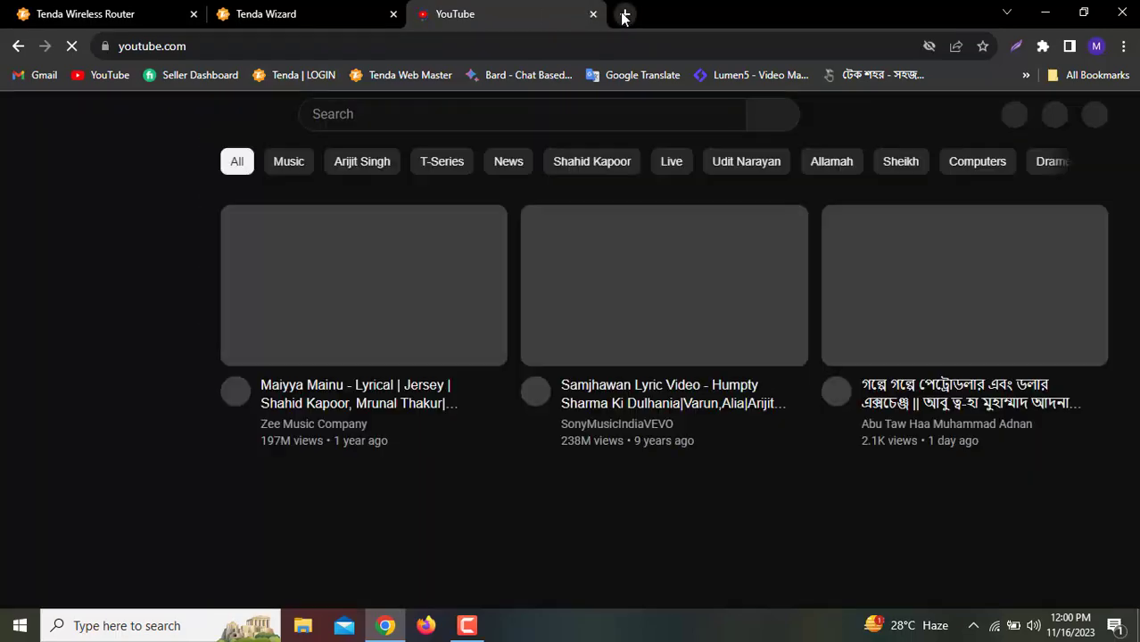
{"action": "left_click", "coordinate": [625, 13]}
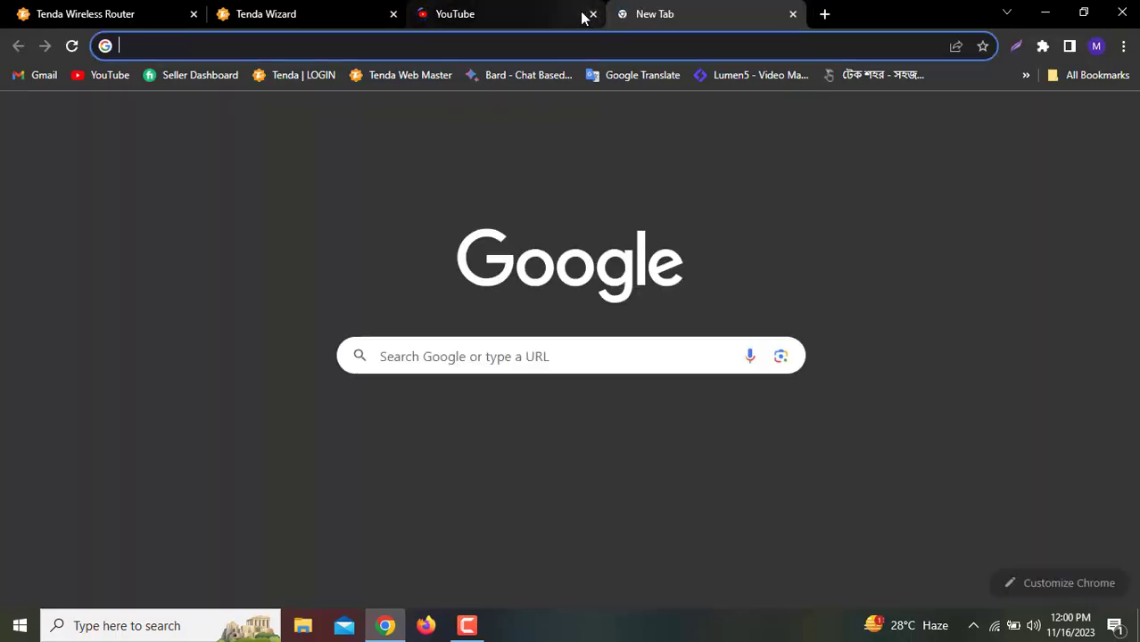
{"action": "left_click", "coordinate": [536, 11]}
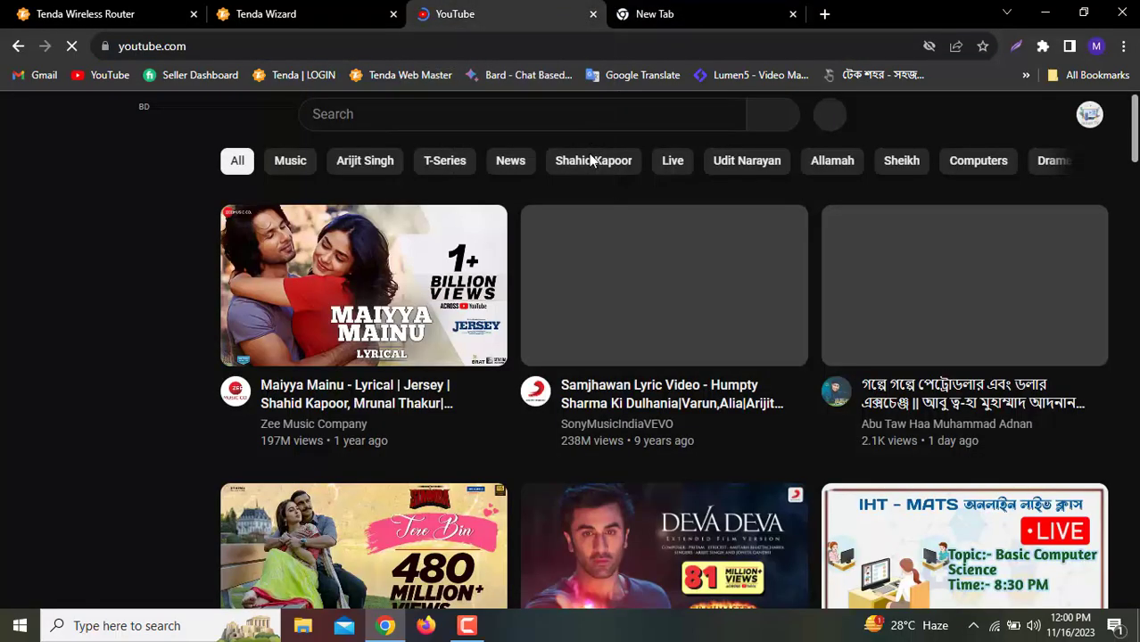
{"action": "scroll", "coordinate": [576, 169], "scroll_direction": "down", "scroll_amount": 5}
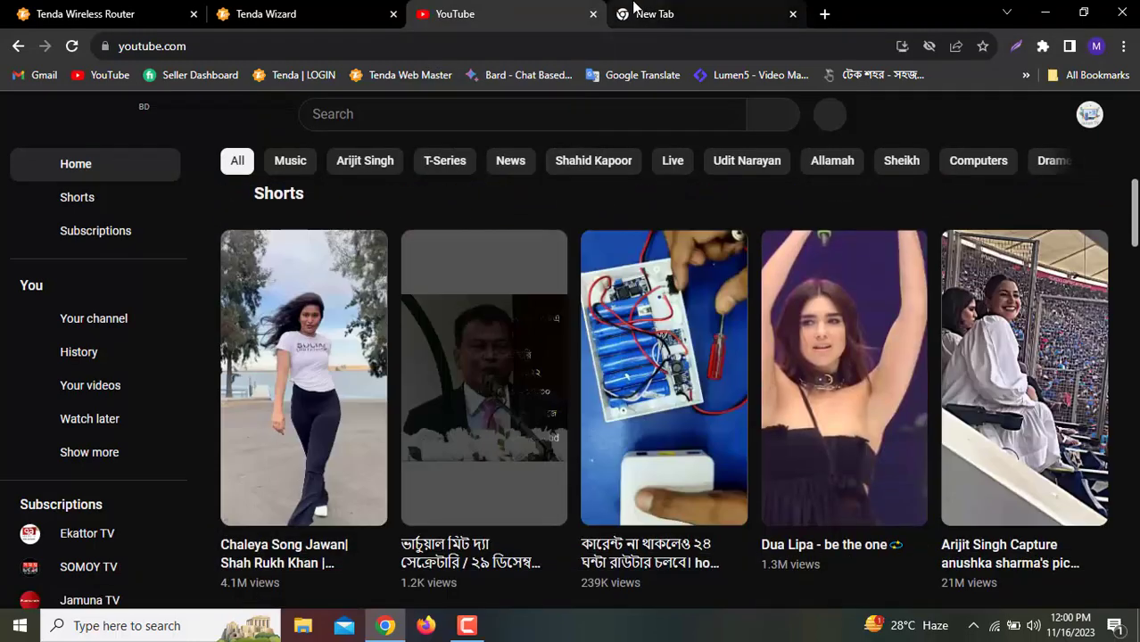
{"action": "left_click", "coordinate": [625, 13]}
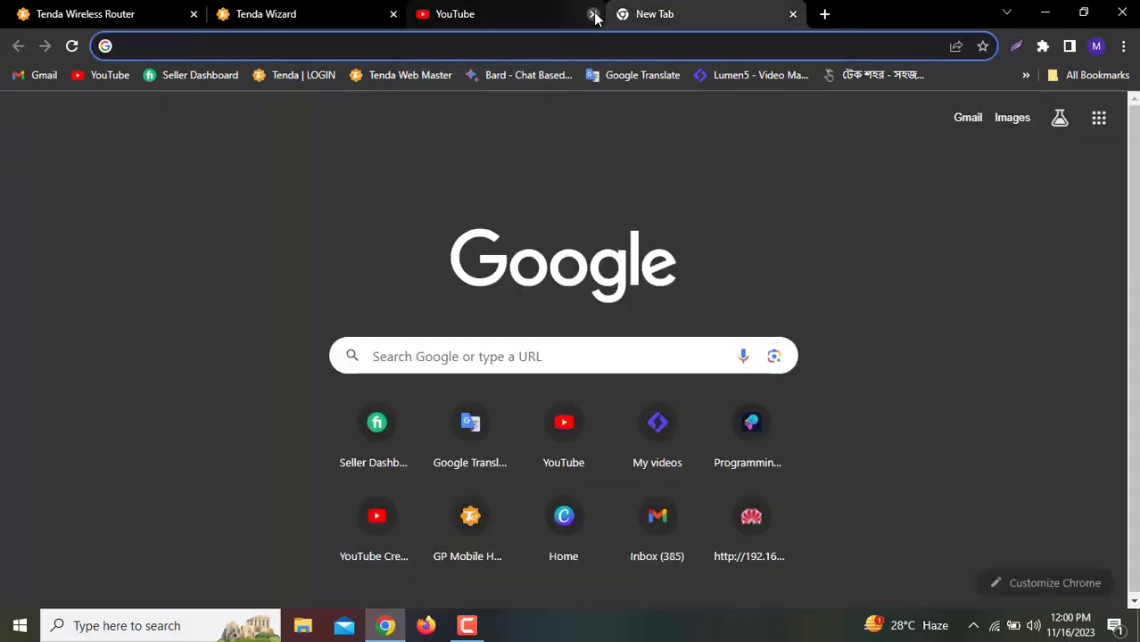
{"action": "left_click", "coordinate": [593, 14]}
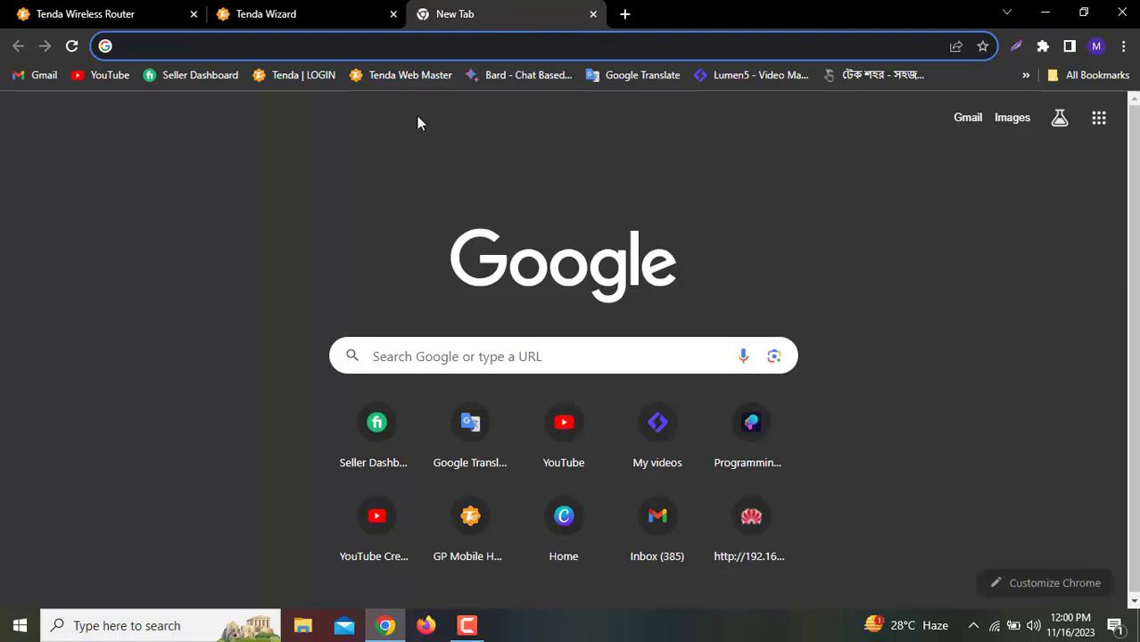
{"action": "left_click", "coordinate": [314, 11]}
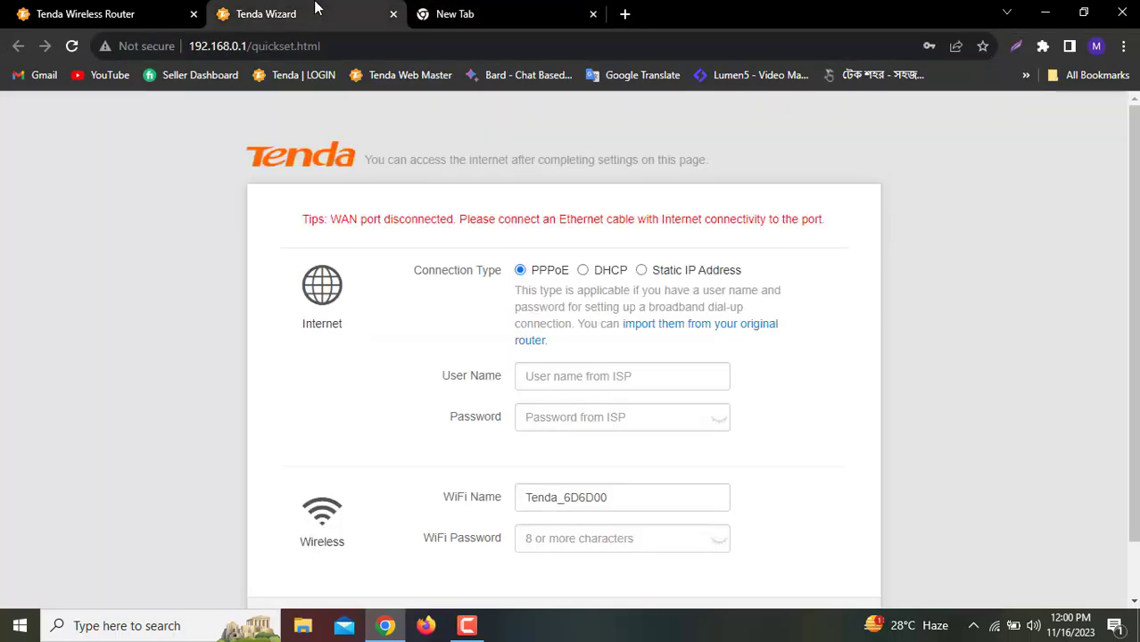
{"action": "left_click", "coordinate": [111, 10]}
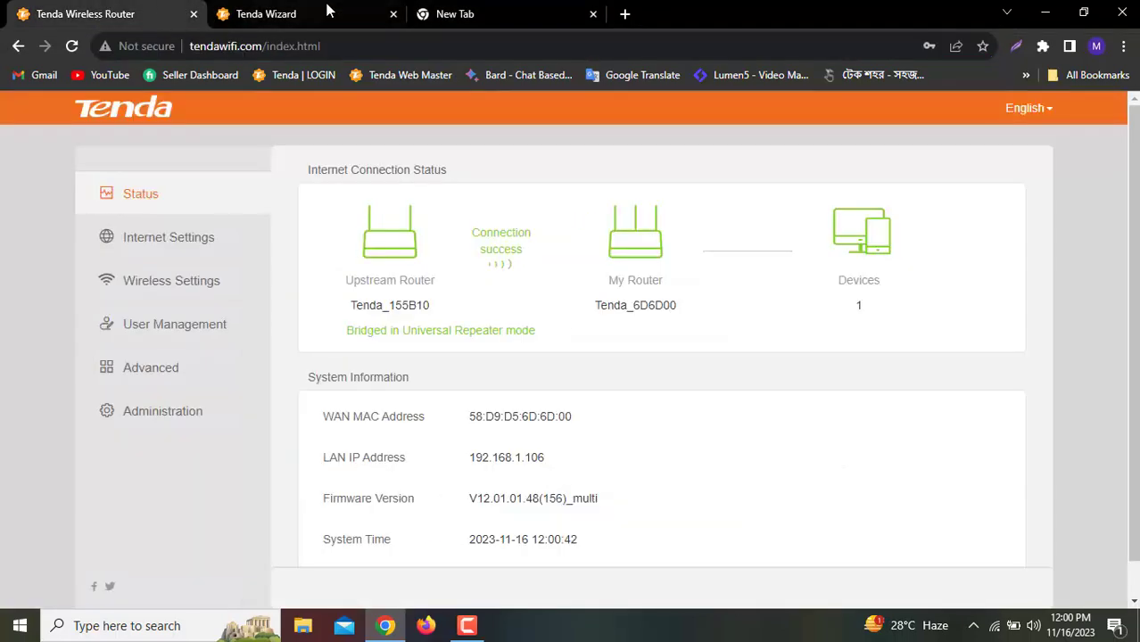
Close the Tenda Wizard tab and browse Internet and Wireless Settings before returning to Status
{"action": "left_click", "coordinate": [394, 15]}
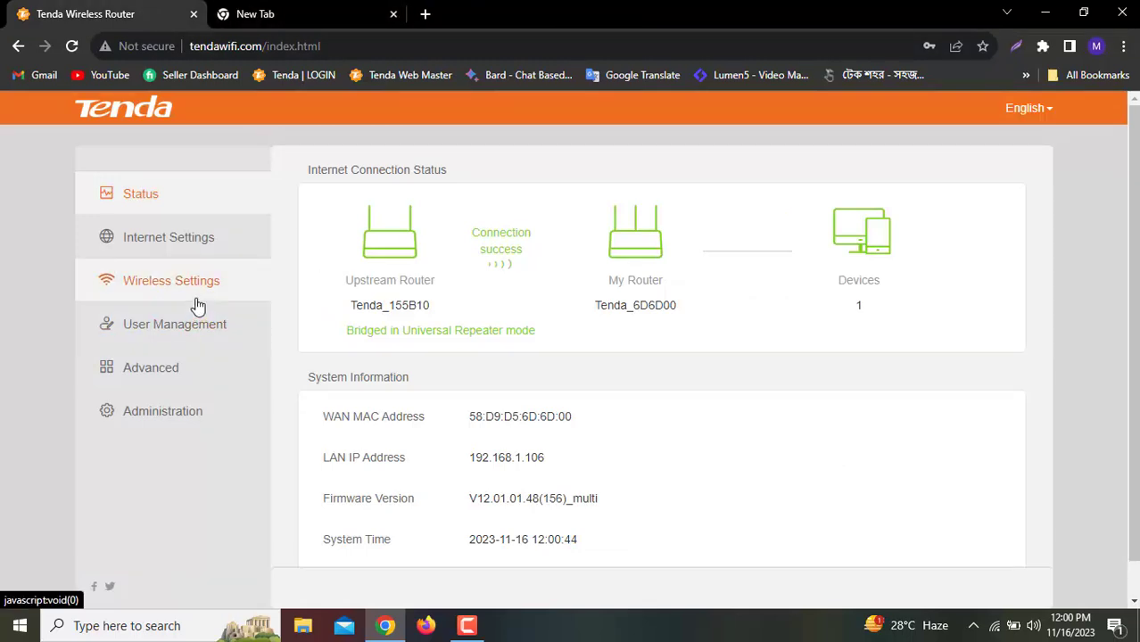
{"action": "left_click", "coordinate": [195, 251]}
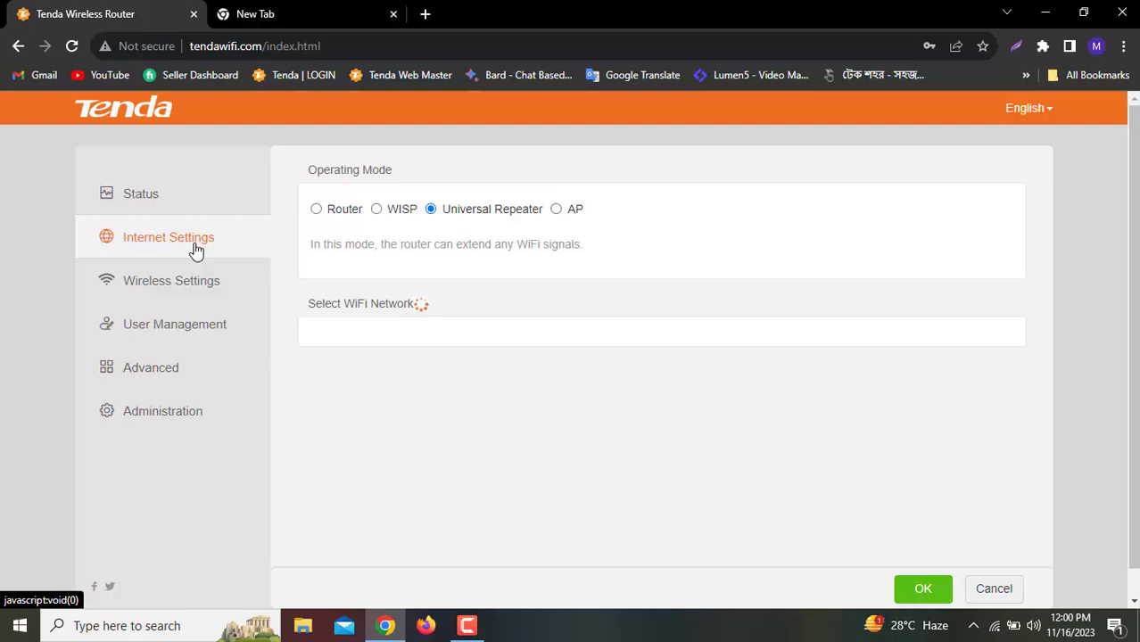
{"action": "left_click", "coordinate": [196, 288]}
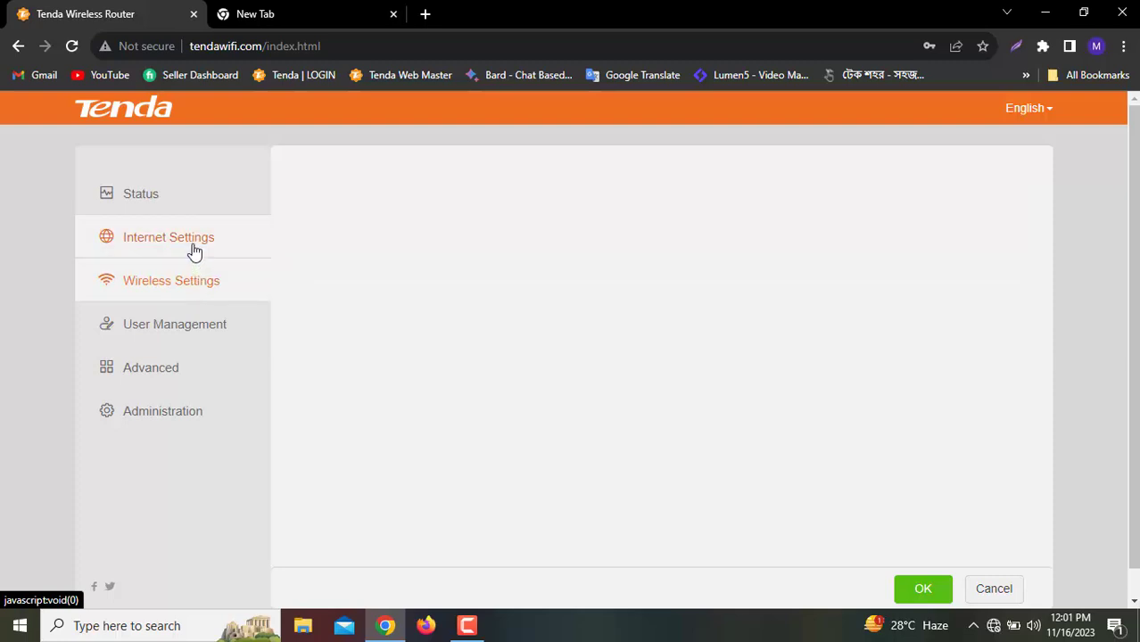
{"action": "left_click", "coordinate": [196, 250]}
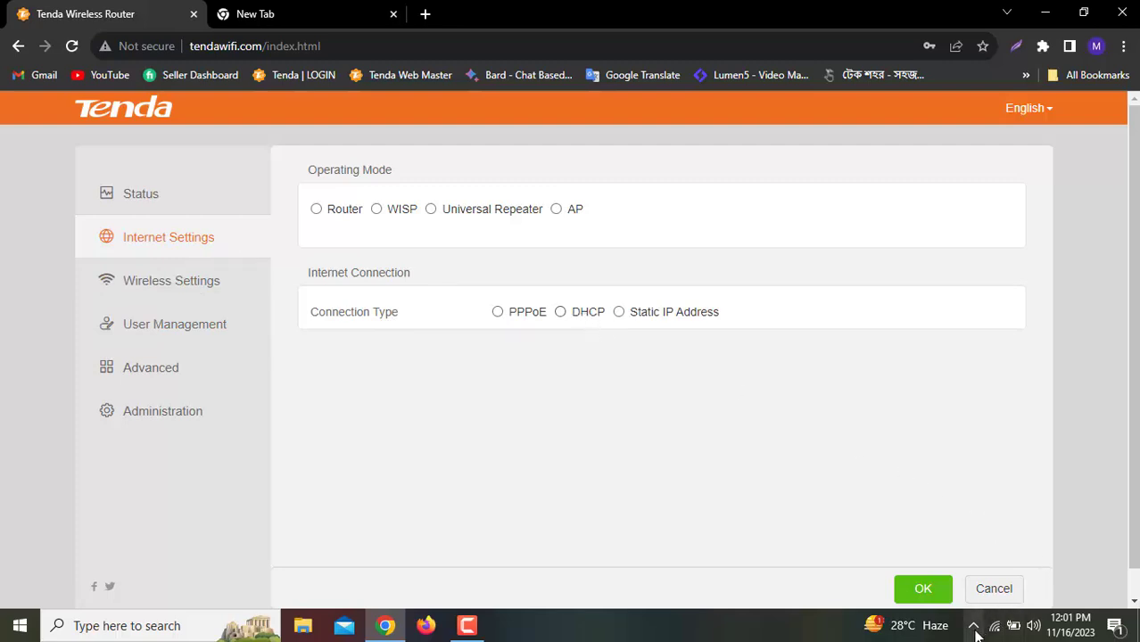
{"action": "left_click", "coordinate": [148, 196]}
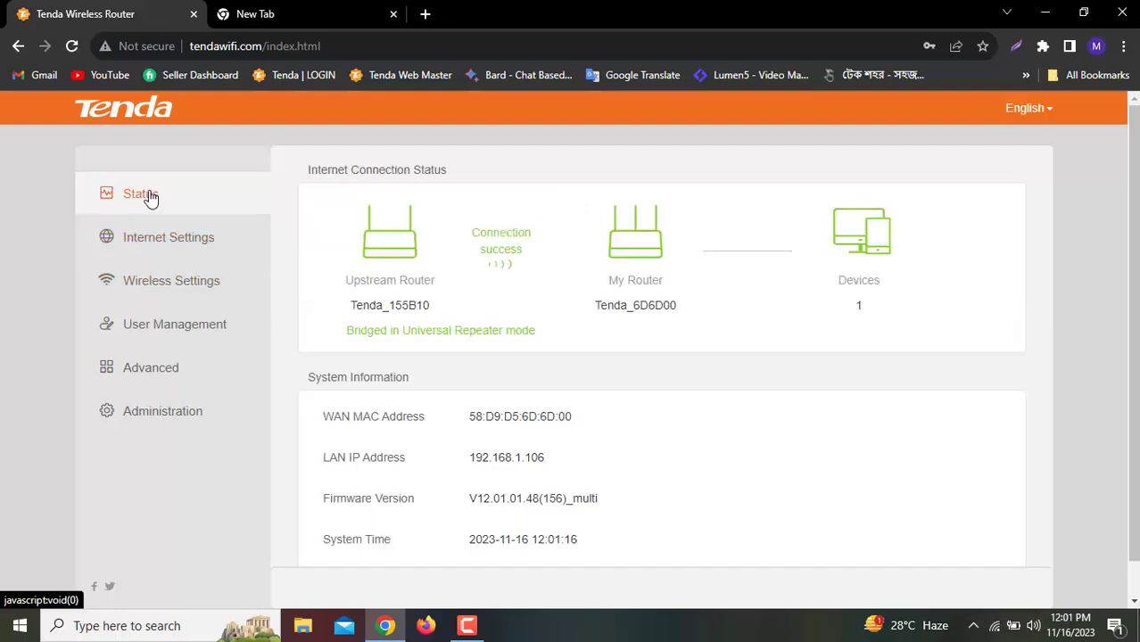
{"action": "scroll", "coordinate": [148, 196], "scroll_direction": "down", "scroll_amount": 1}
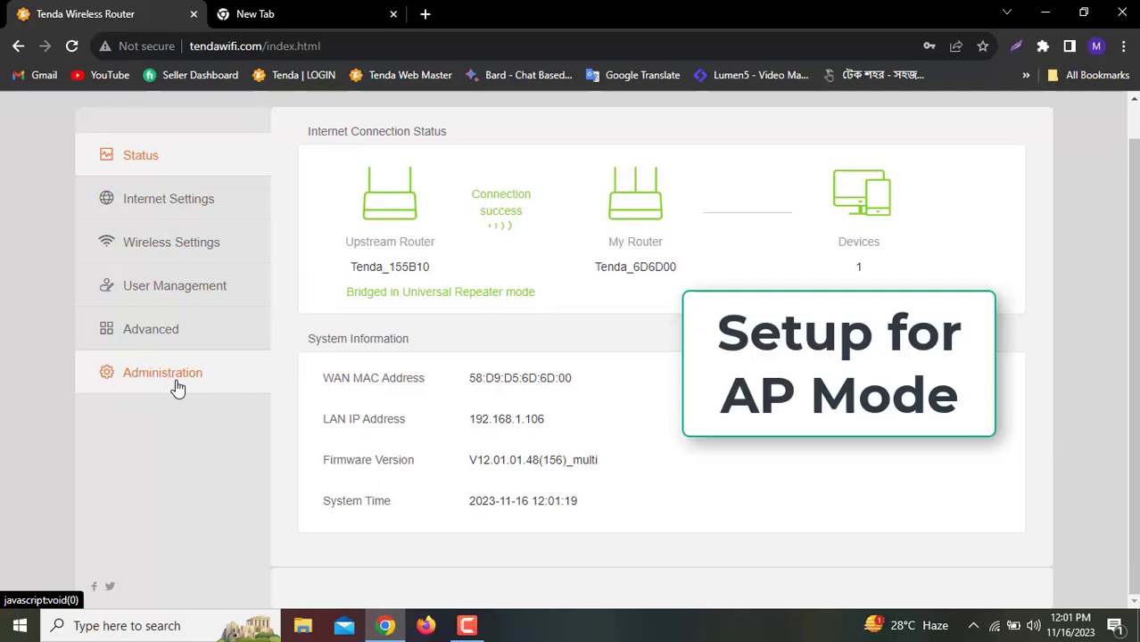
Choose AP as the operating mode on the Internet Settings page
{"action": "left_click", "coordinate": [157, 211]}
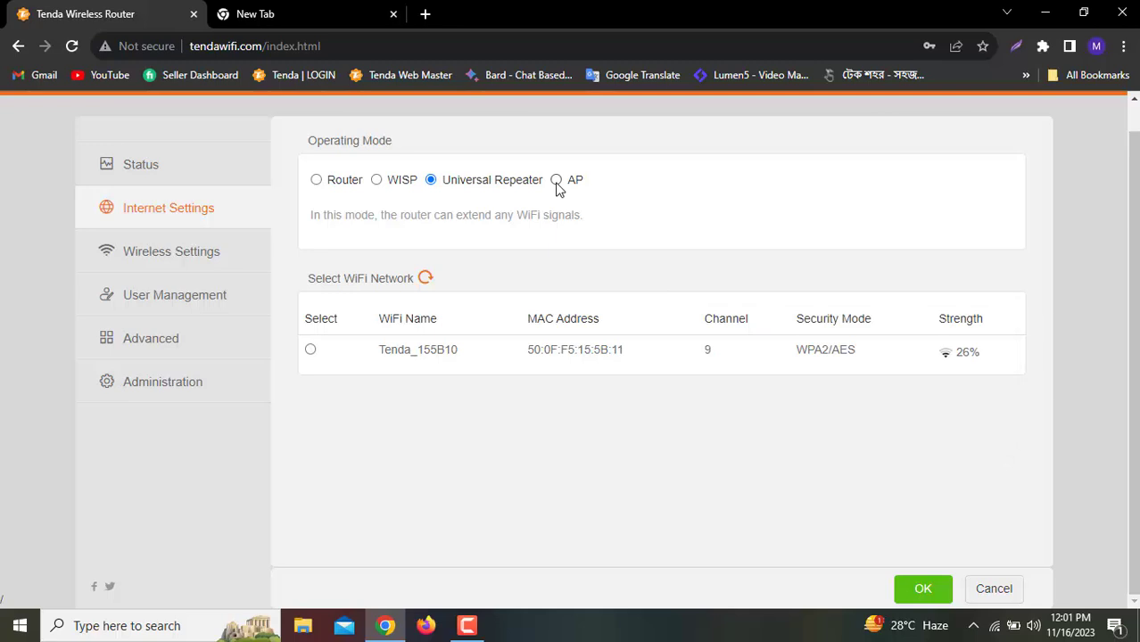
{"action": "left_click", "coordinate": [555, 181]}
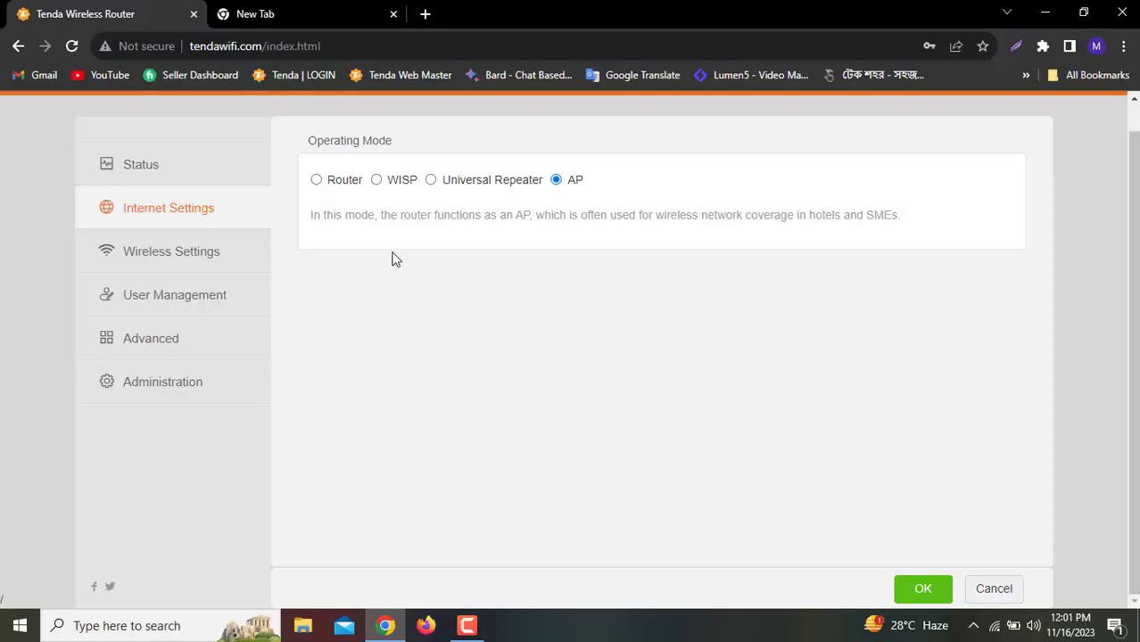
Preview the WISP mode's DHCP and WiFi scan options, then return to Status unsaved
{"action": "left_click", "coordinate": [376, 182]}
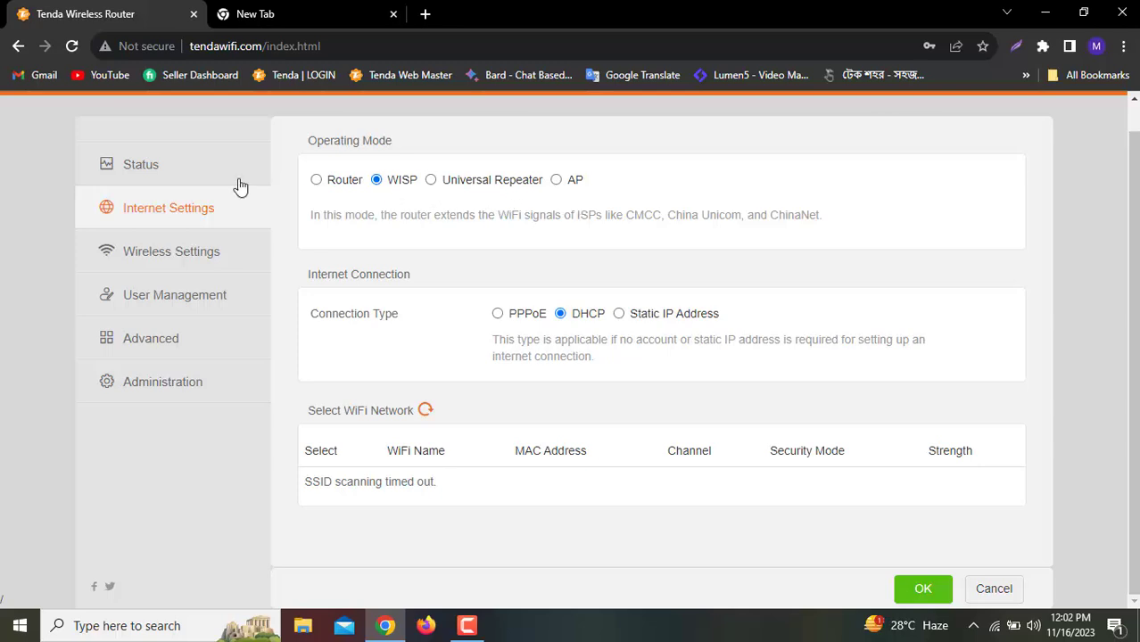
{"action": "left_click", "coordinate": [190, 171]}
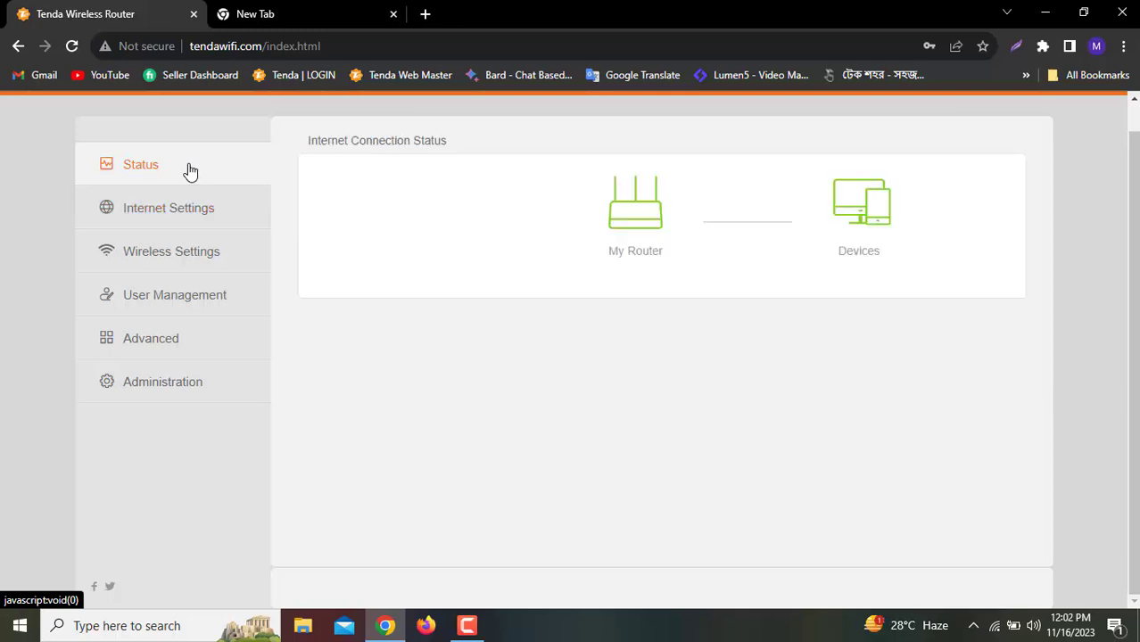